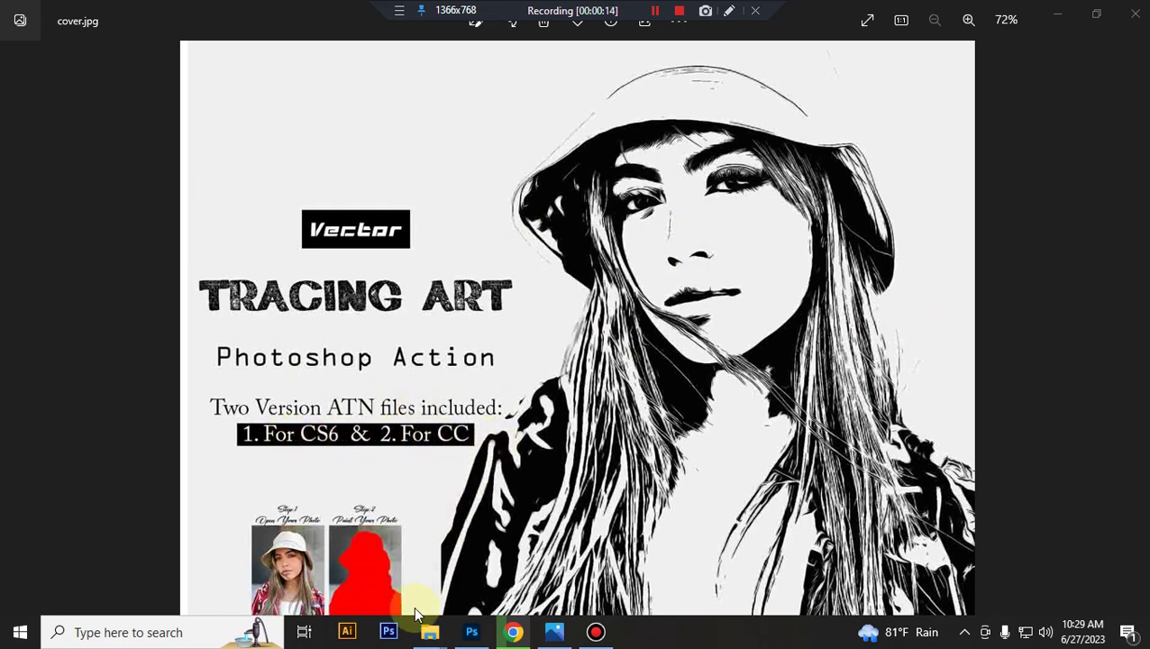
Load the Vector Tracing Art 'For CC' .atn action file into Photoshop's Actions panel.
{"action": "left_click", "coordinate": [472, 635]}
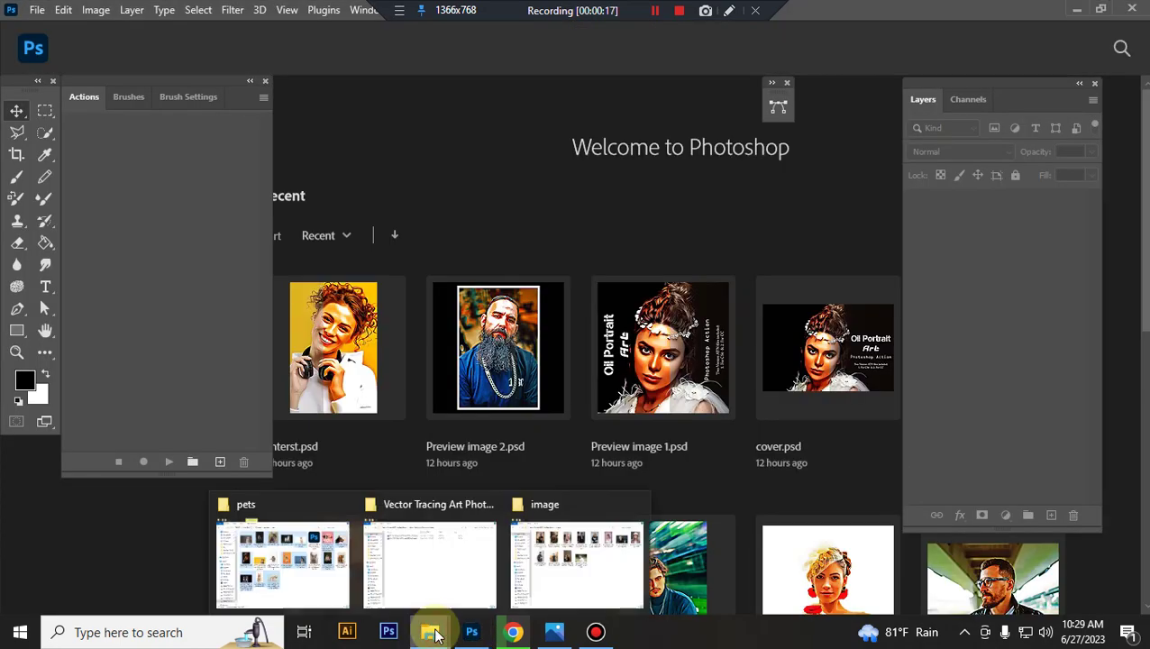
{"action": "left_click", "coordinate": [424, 541]}
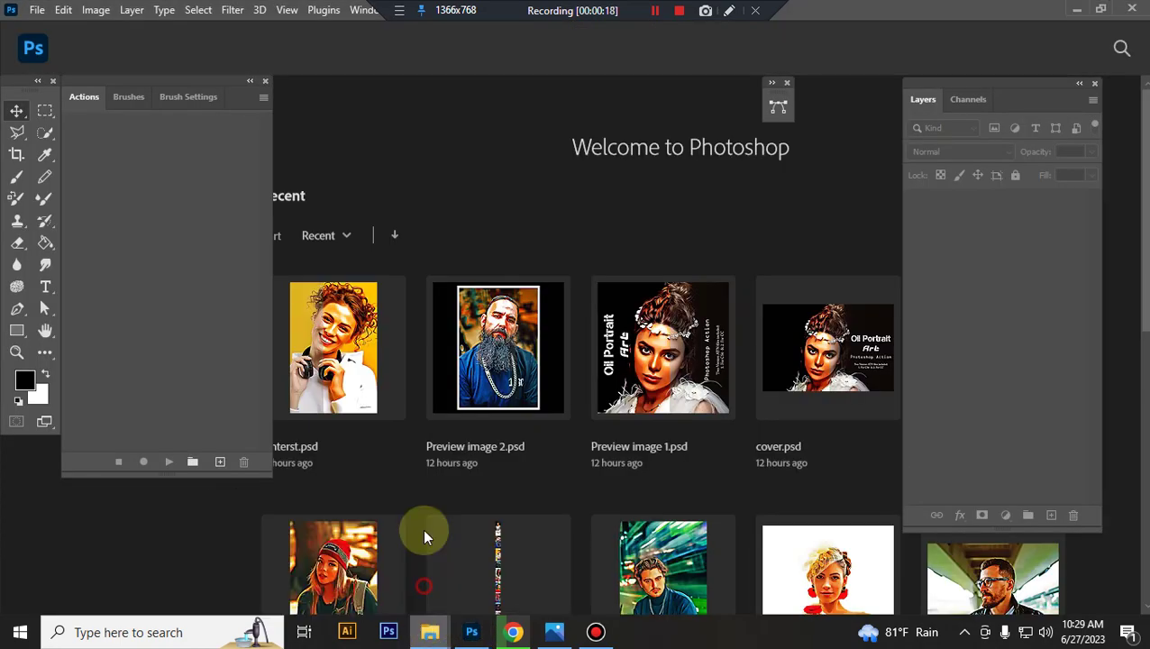
{"action": "left_click", "coordinate": [423, 118]}
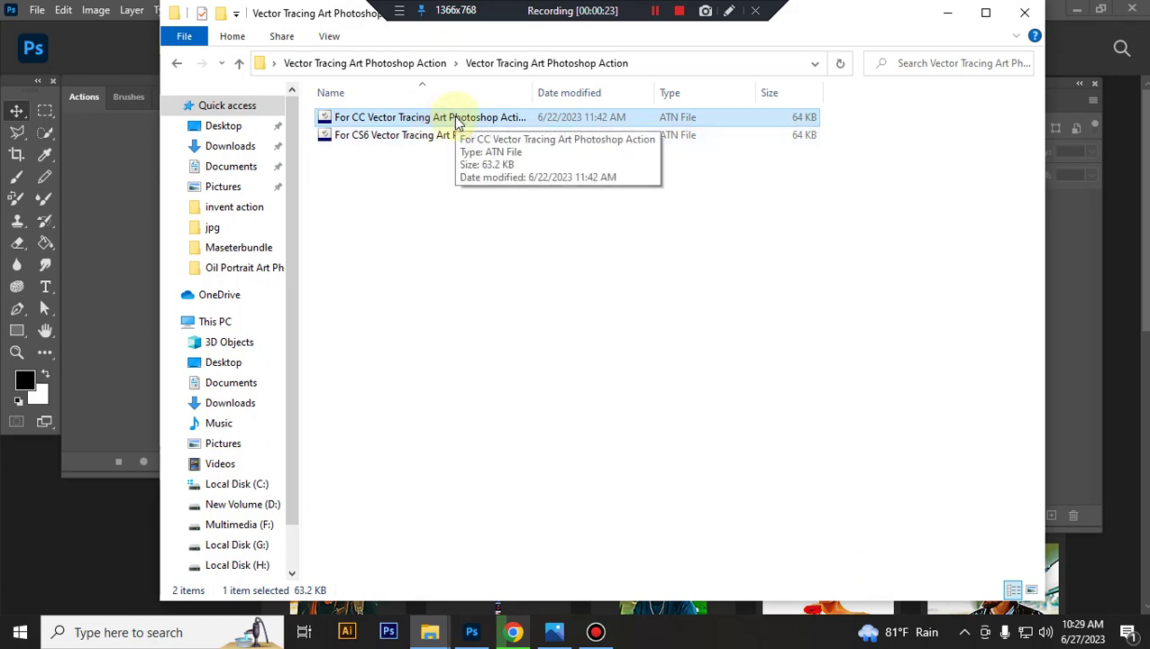
{"action": "double_click", "coordinate": [455, 119]}
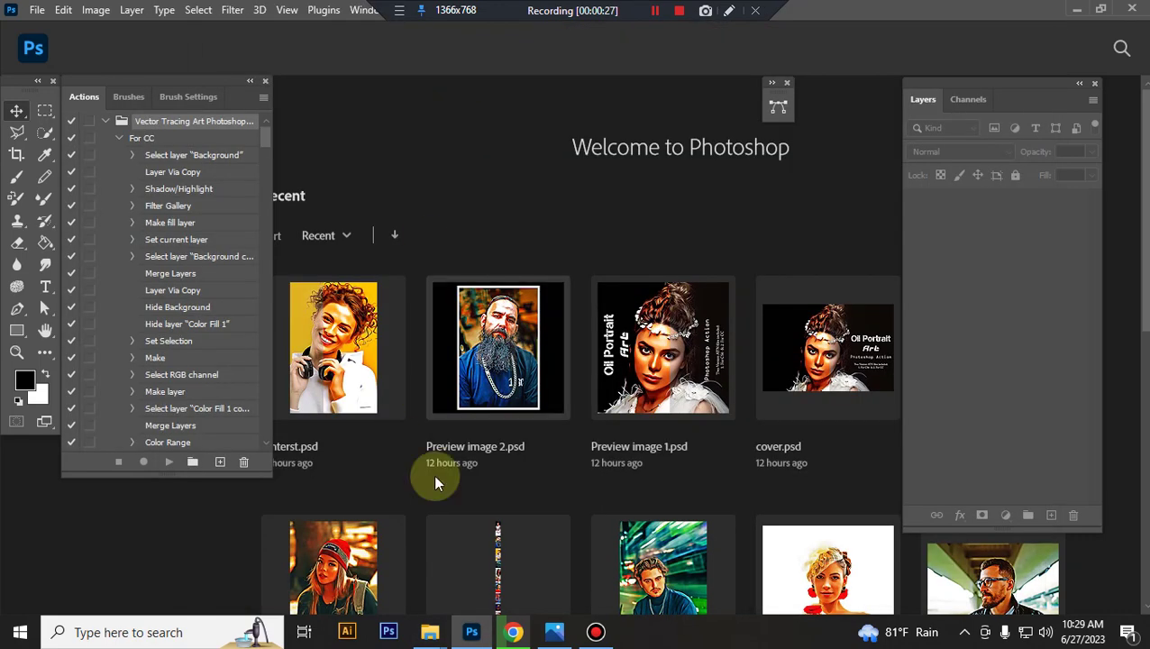
Open pexels-m-fooladi-12255805.jpg and confirm its mode is RGB Color, 8 Bits/Channel.
{"action": "mouse_move", "coordinate": [430, 632]}
{"action": "left_click", "coordinate": [599, 579]}
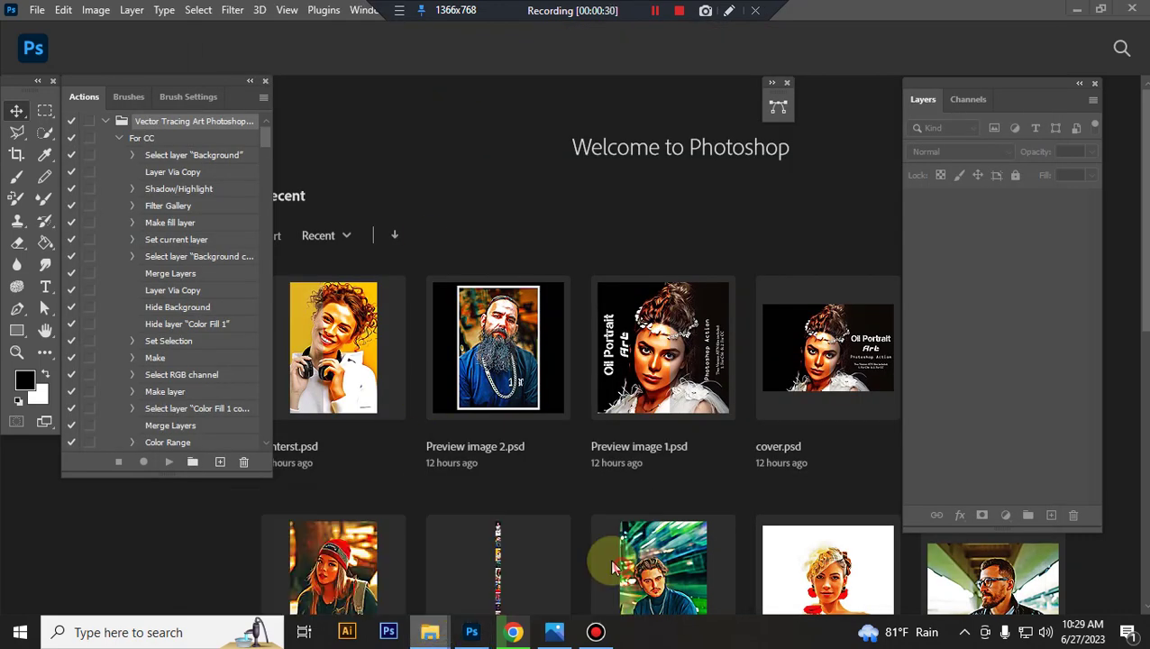
{"action": "mouse_move", "coordinate": [914, 158]}
{"action": "left_mouse_down"}
{"action": "mouse_move", "coordinate": [471, 640]}
{"action": "mouse_move", "coordinate": [569, 356]}
{"action": "left_mouse_up"}
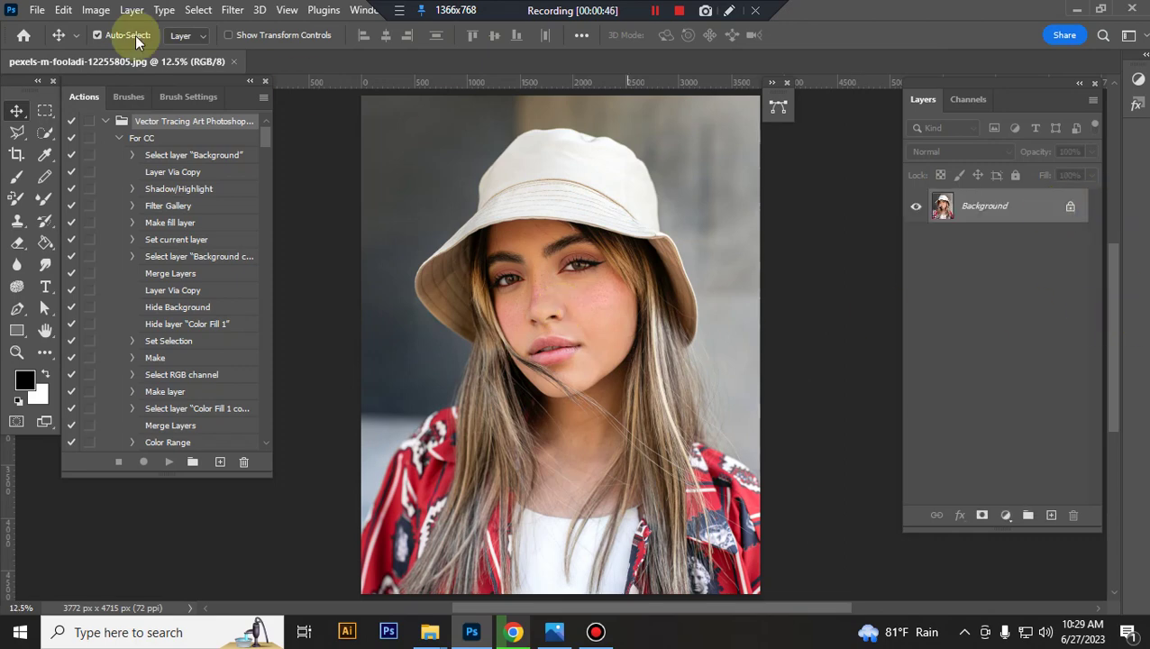
{"action": "left_click", "coordinate": [96, 11]}
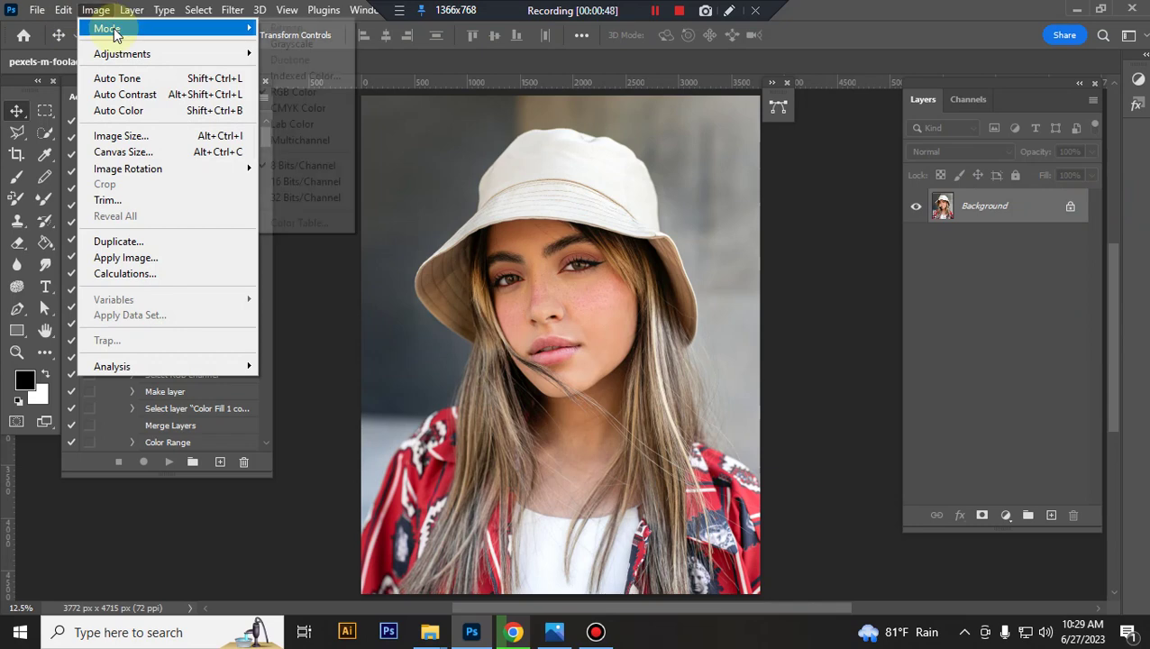
{"action": "mouse_move", "coordinate": [108, 28]}
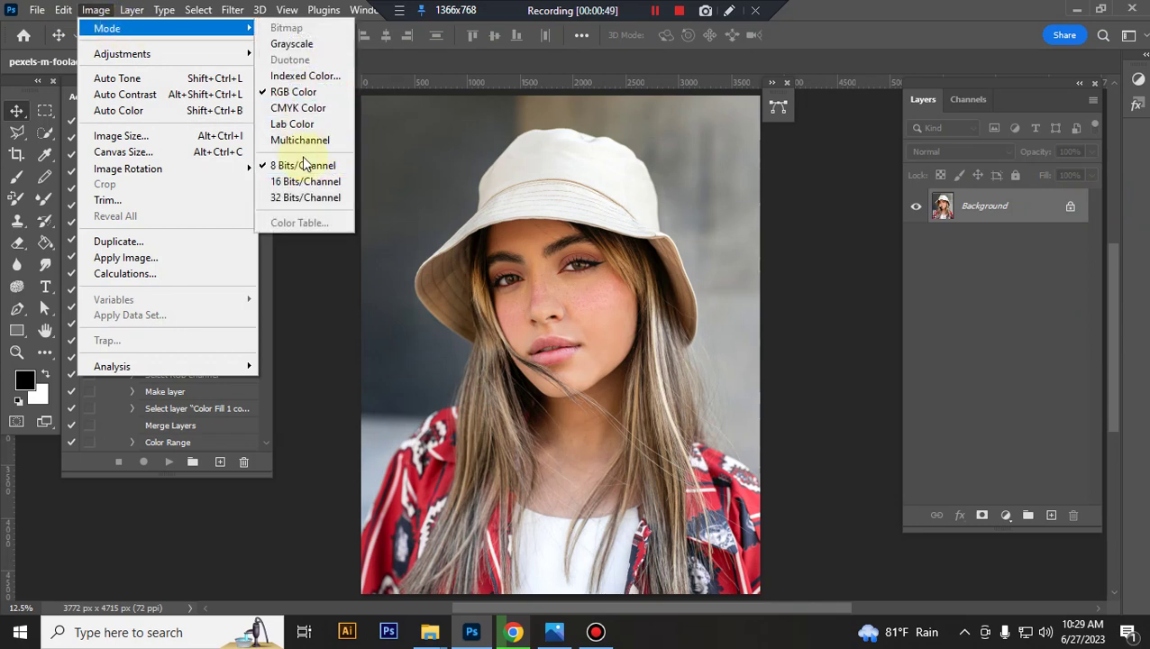
{"action": "left_click", "coordinate": [994, 223]}
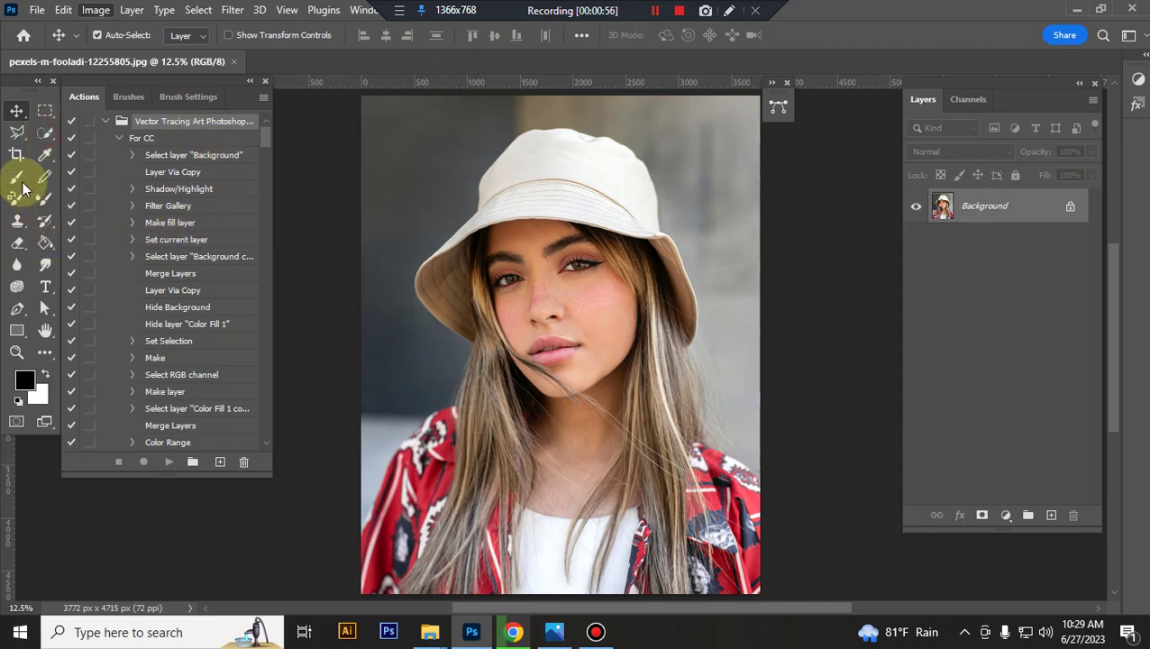
Use the Quick Selection Tool's Select Subject to select the woman in the bucket hat.
{"action": "key", "text": "w"}
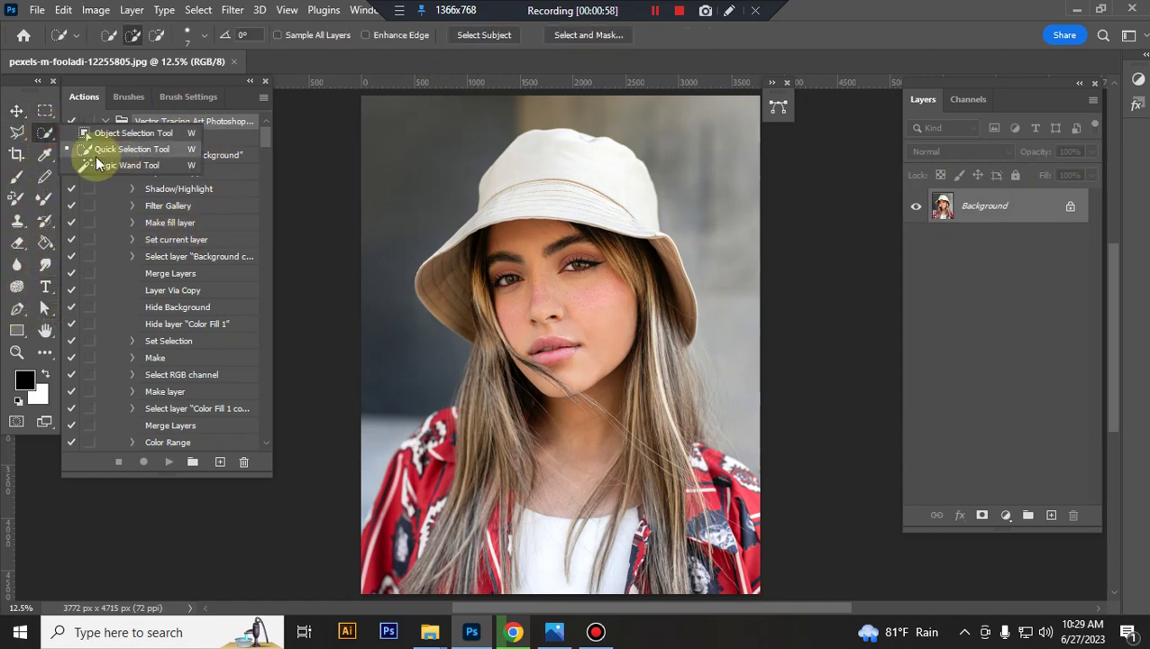
{"action": "left_click", "coordinate": [116, 147]}
{"action": "left_click", "coordinate": [472, 36]}
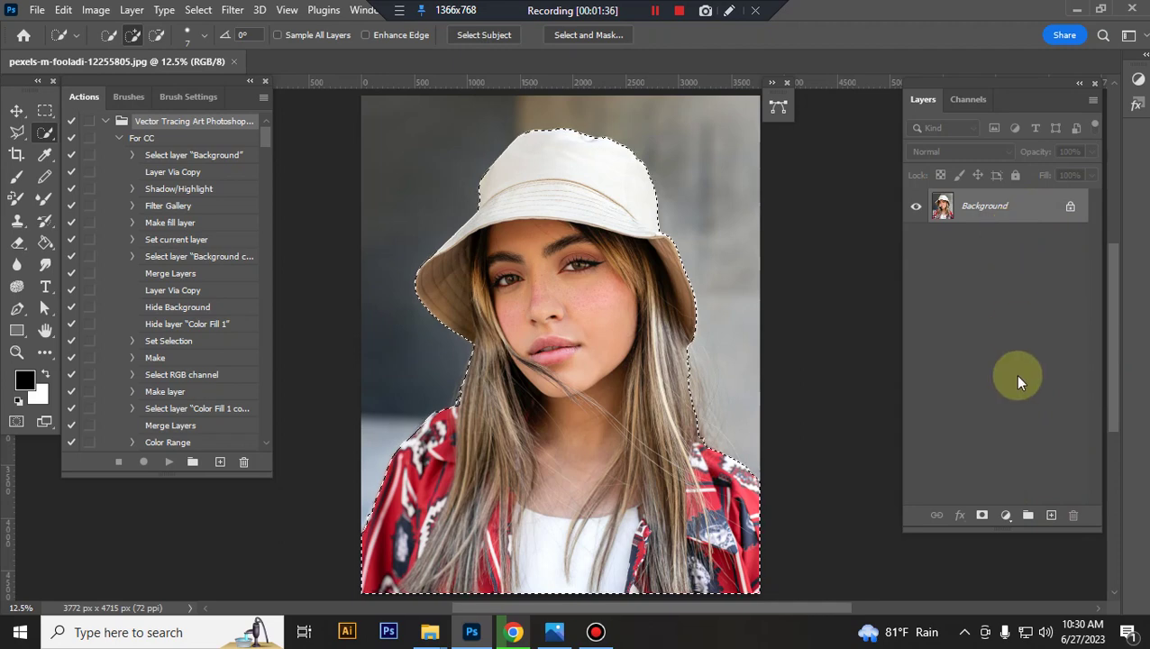
Add a new layer named 'paint' above the photo.
{"action": "left_click", "coordinate": [1051, 517]}
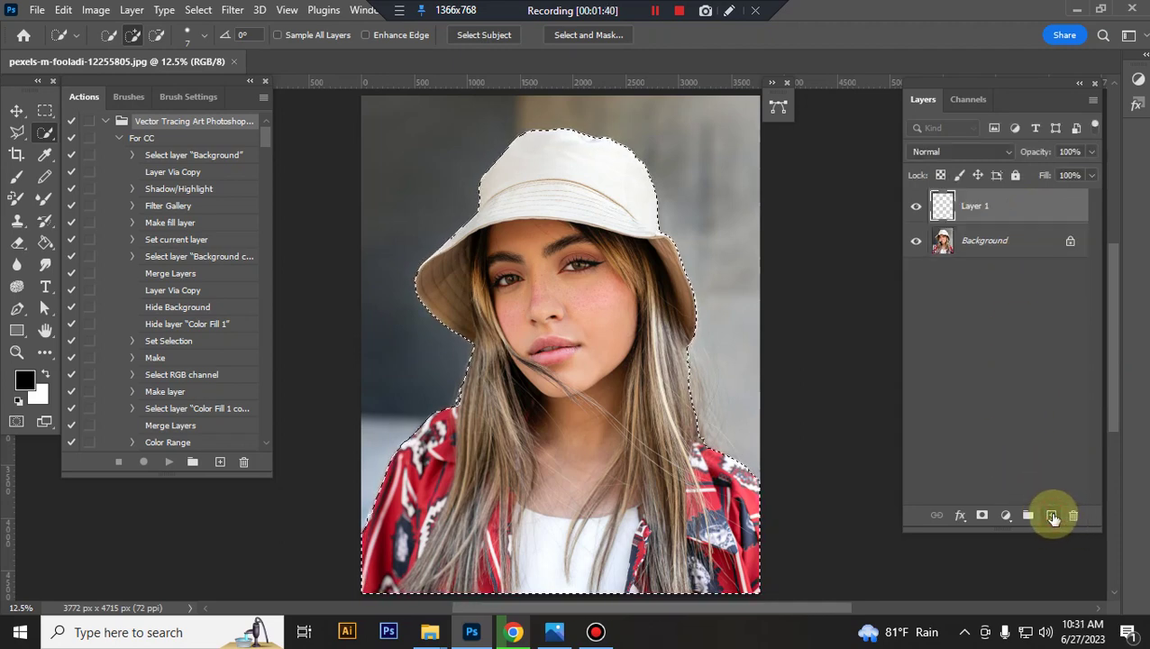
{"action": "left_click", "coordinate": [986, 208]}
{"action": "double_click", "coordinate": [987, 207]}
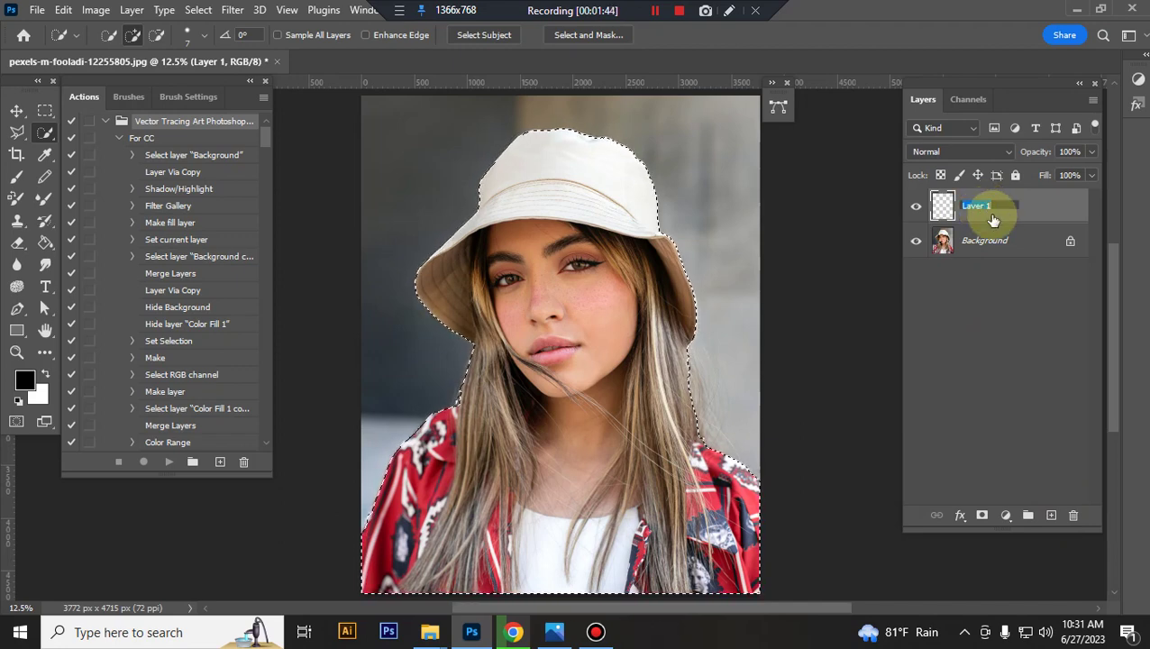
{"action": "type", "text": "paint"}
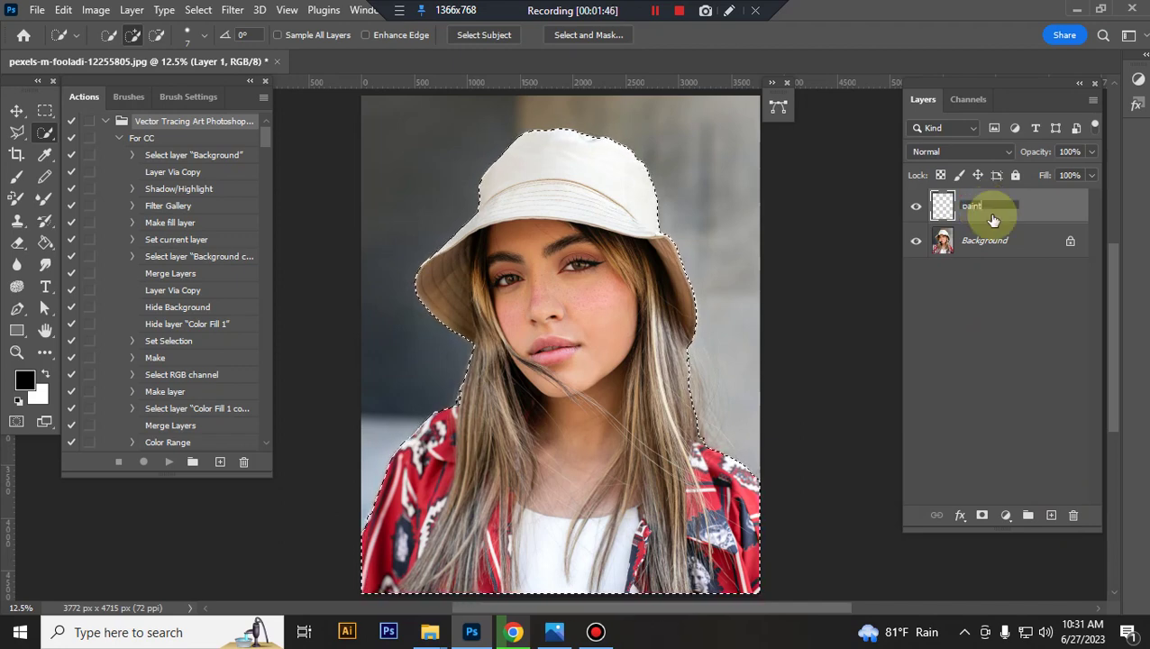
{"action": "left_click", "coordinate": [1033, 220]}
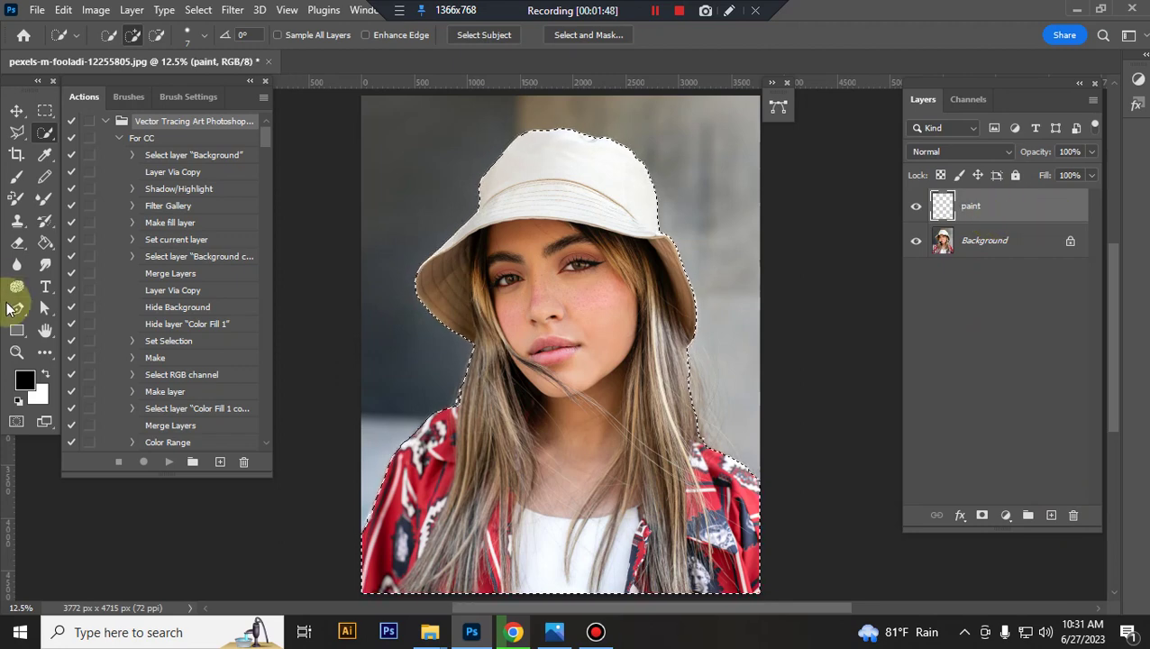
Fill the selected woman with red ff0000 using the Paint Bucket Tool.
{"action": "left_click", "coordinate": [25, 381]}
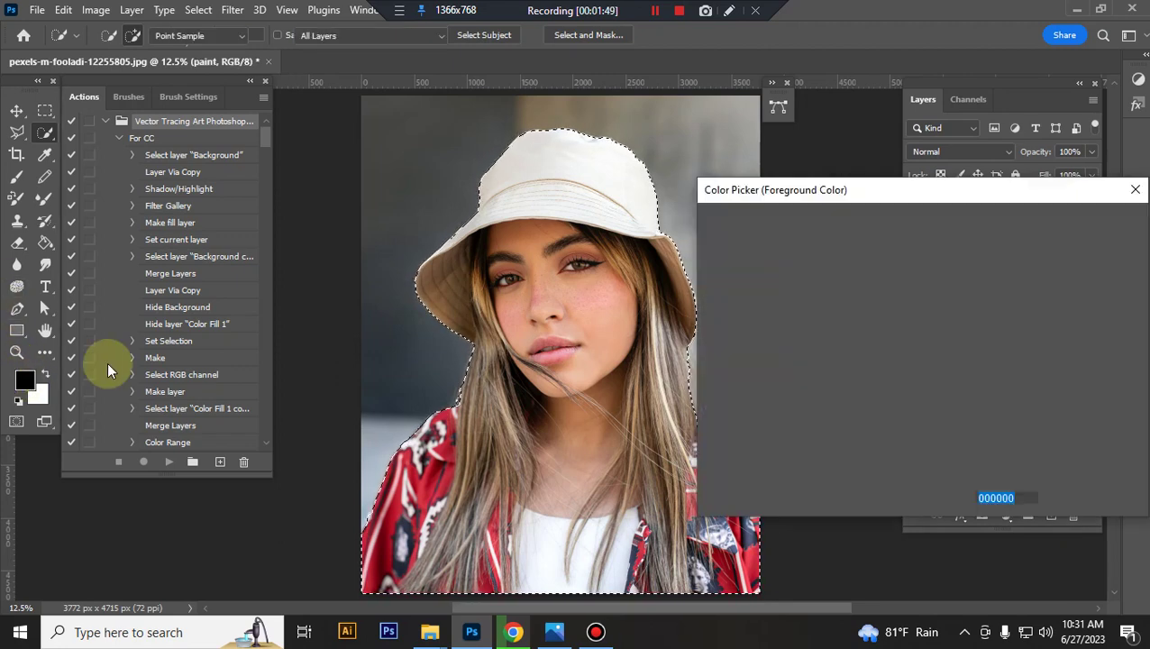
{"action": "type", "text": "ff0000"}
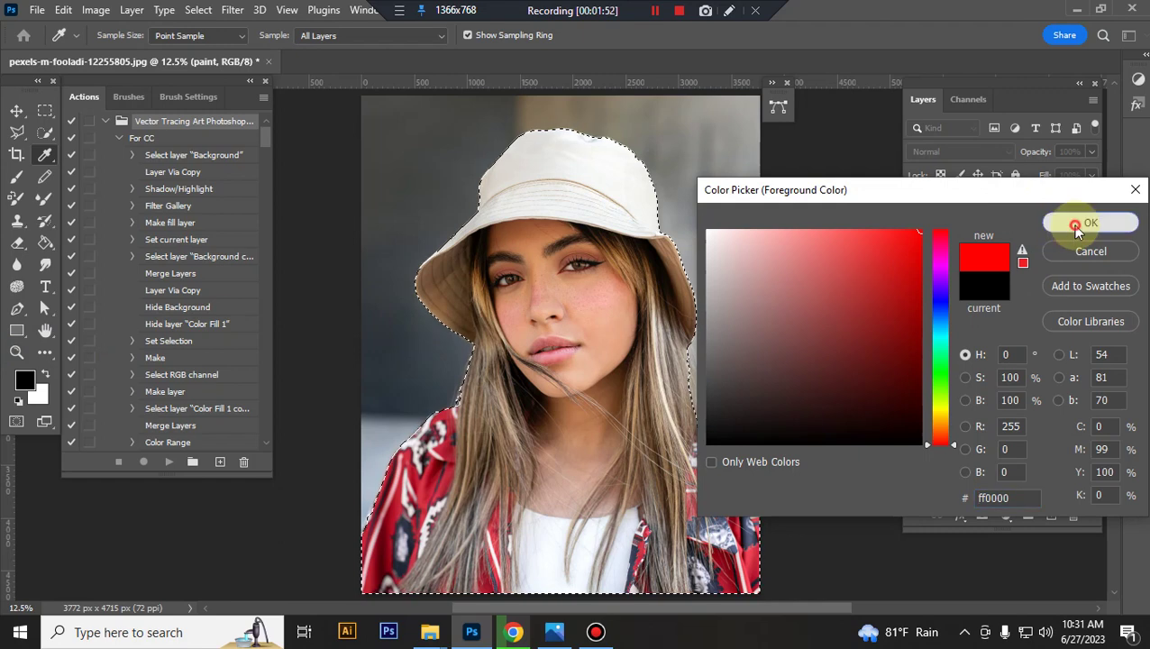
{"action": "left_click", "coordinate": [1072, 225]}
{"action": "left_click", "coordinate": [51, 247]}
{"action": "left_click", "coordinate": [578, 349]}
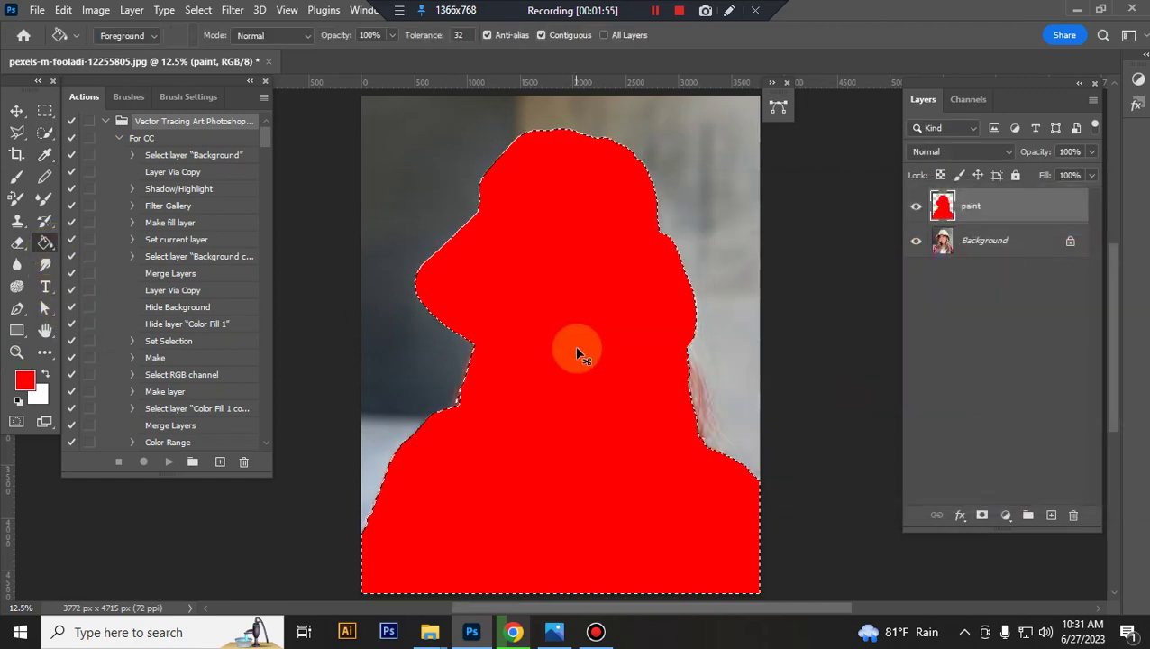
{"action": "left_click", "coordinate": [411, 239]}
{"action": "left_click", "coordinate": [16, 110]}
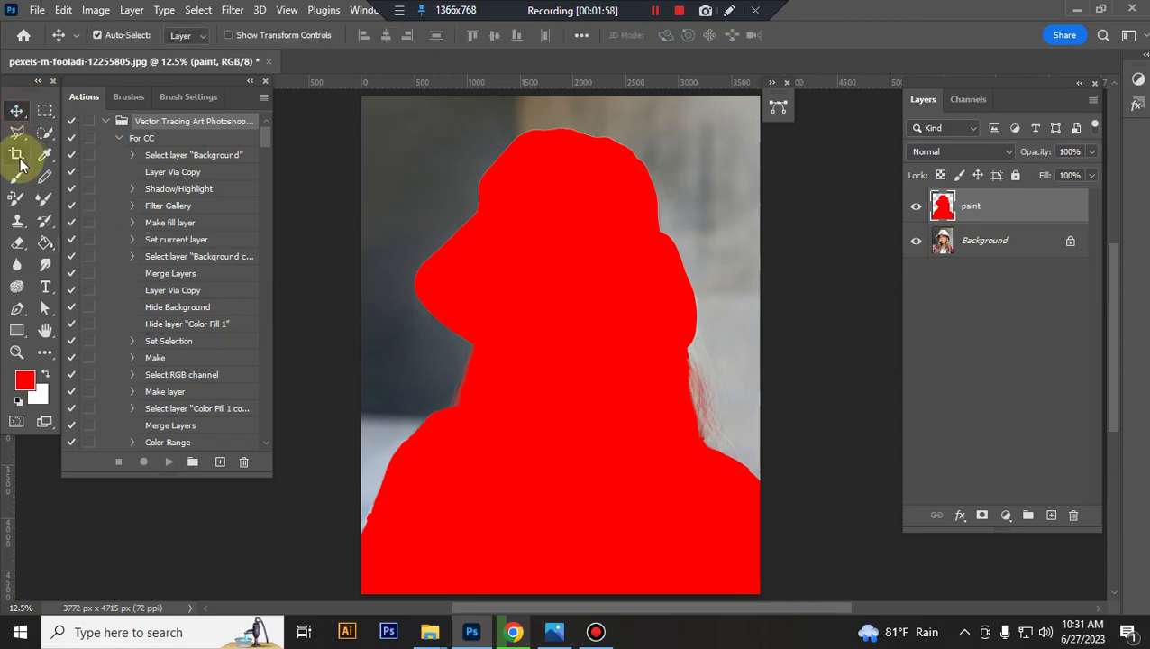
Crop the canvas to 3000 × 2000 px at 72 ppi, extending the crop above and below the image.
{"action": "left_click", "coordinate": [16, 154]}
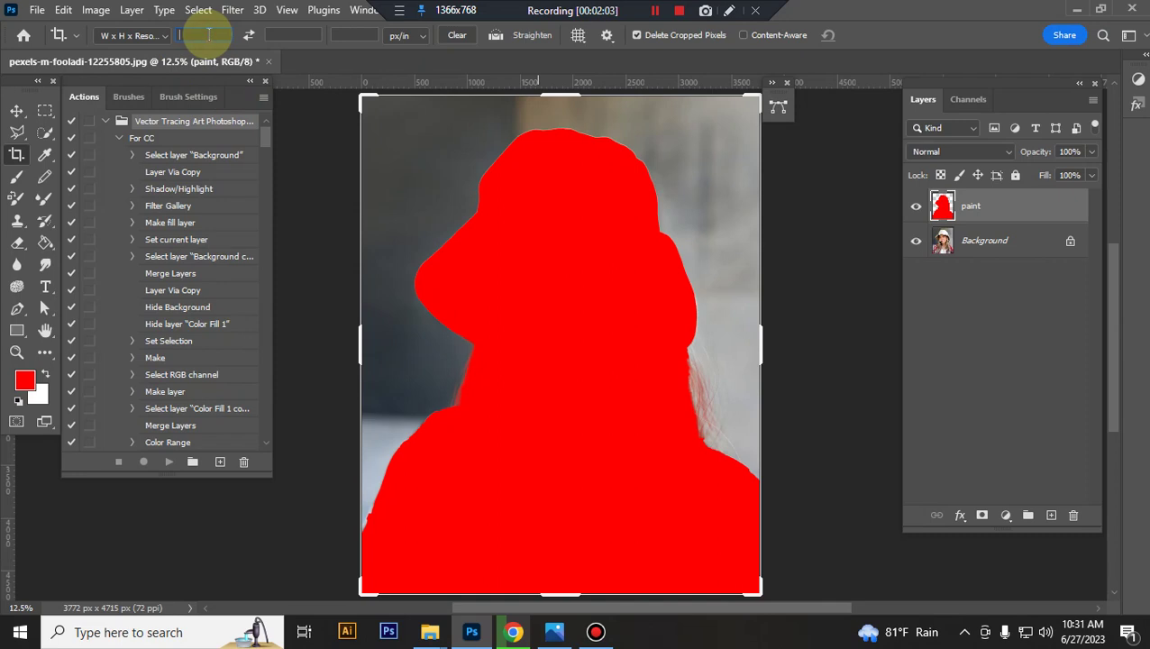
{"action": "left_click", "coordinate": [208, 35]}
{"action": "type", "text": "300"}
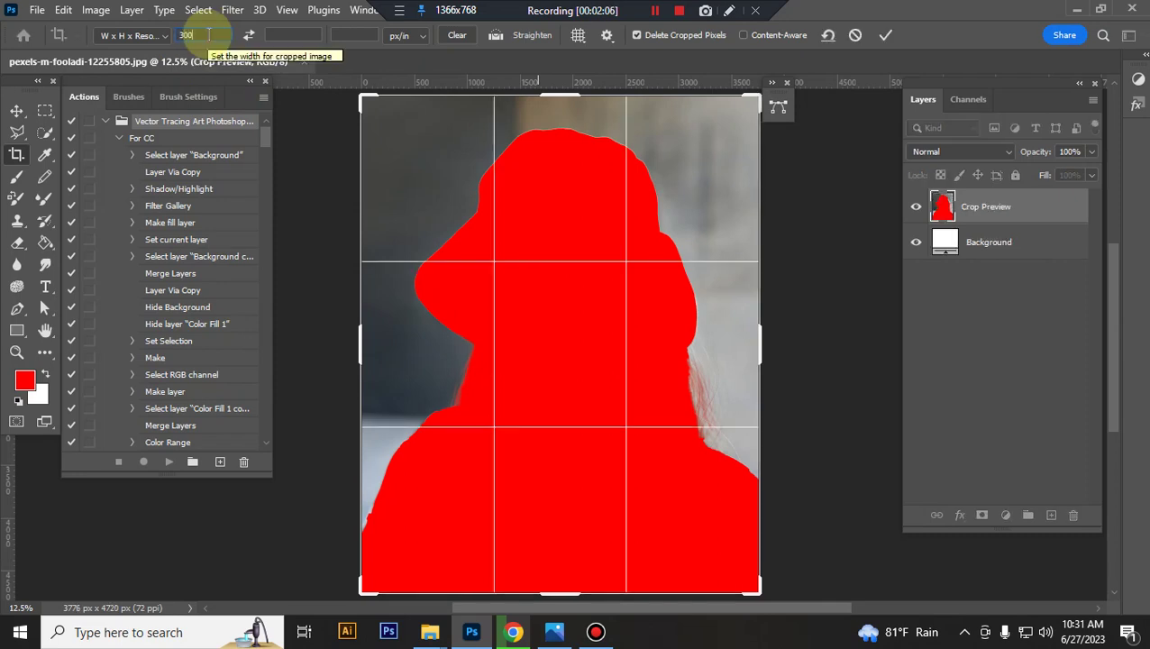
{"action": "type", "text": "0"}
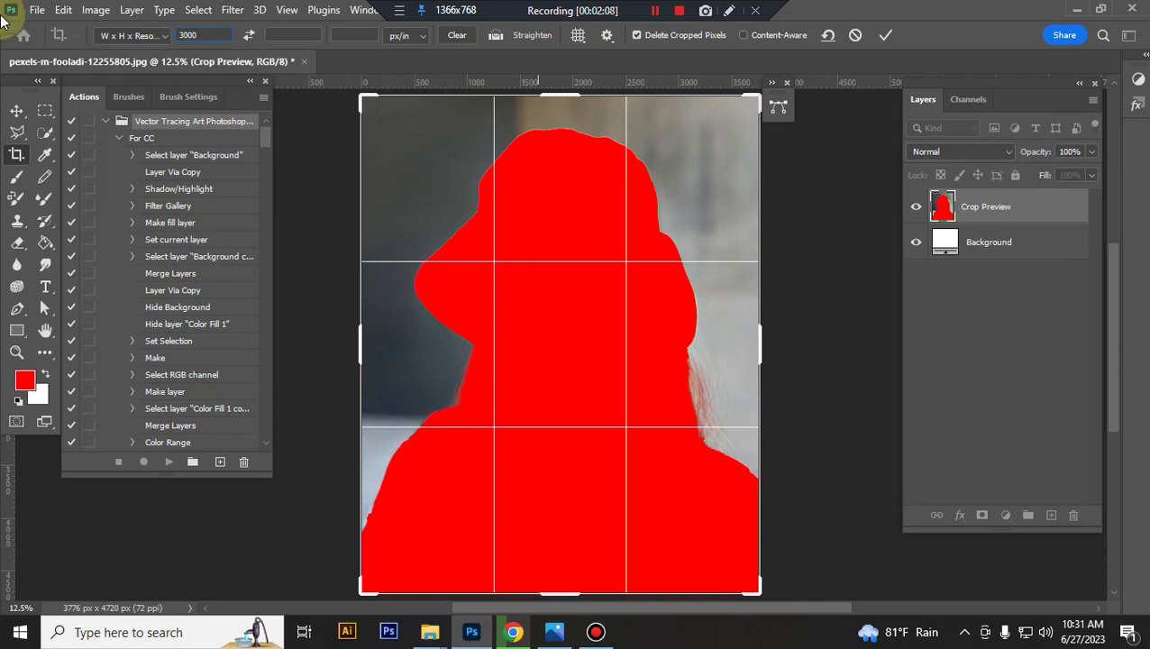
{"action": "left_click", "coordinate": [305, 36]}
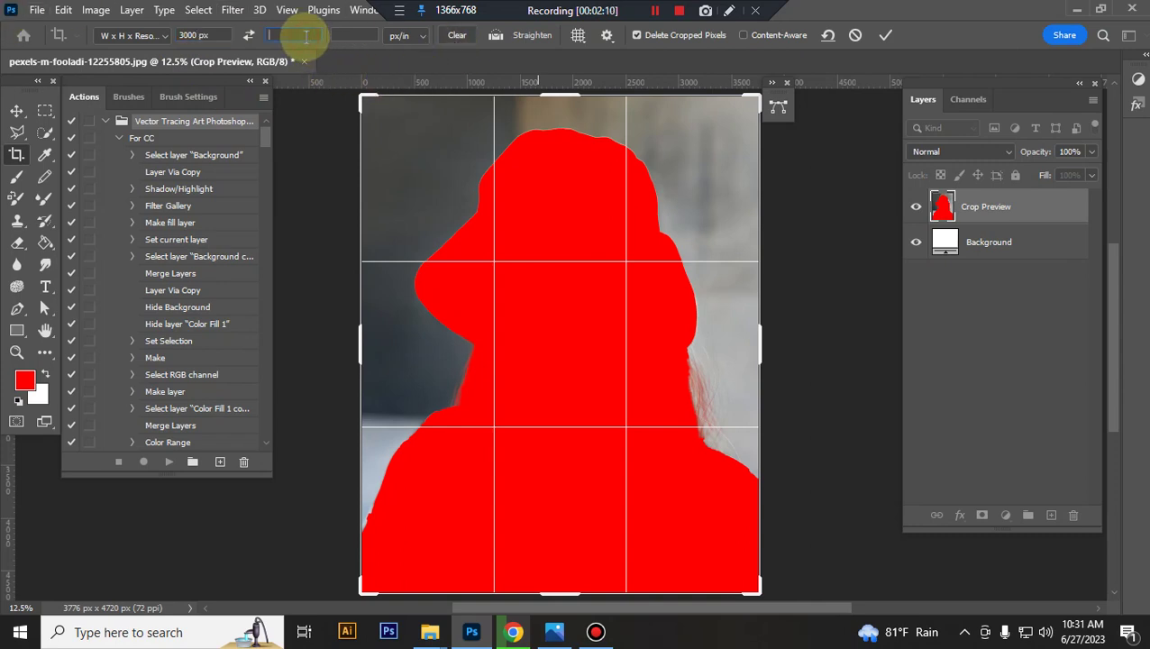
{"action": "type", "text": "2000"}
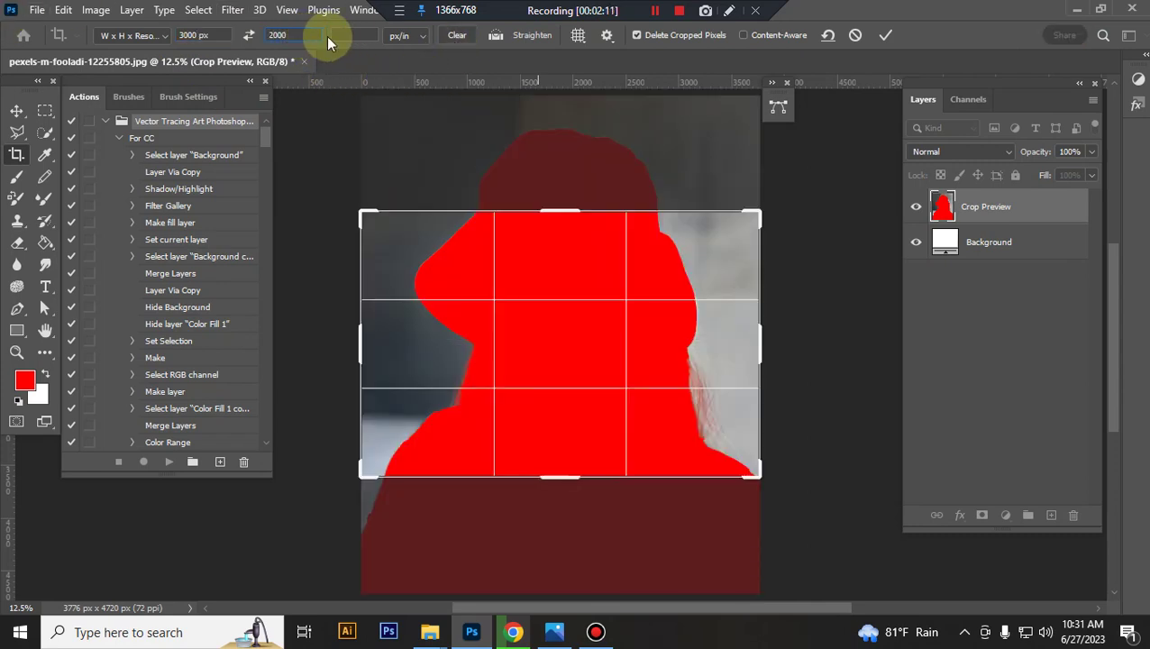
{"action": "left_click", "coordinate": [360, 38]}
{"action": "type", "text": "72"}
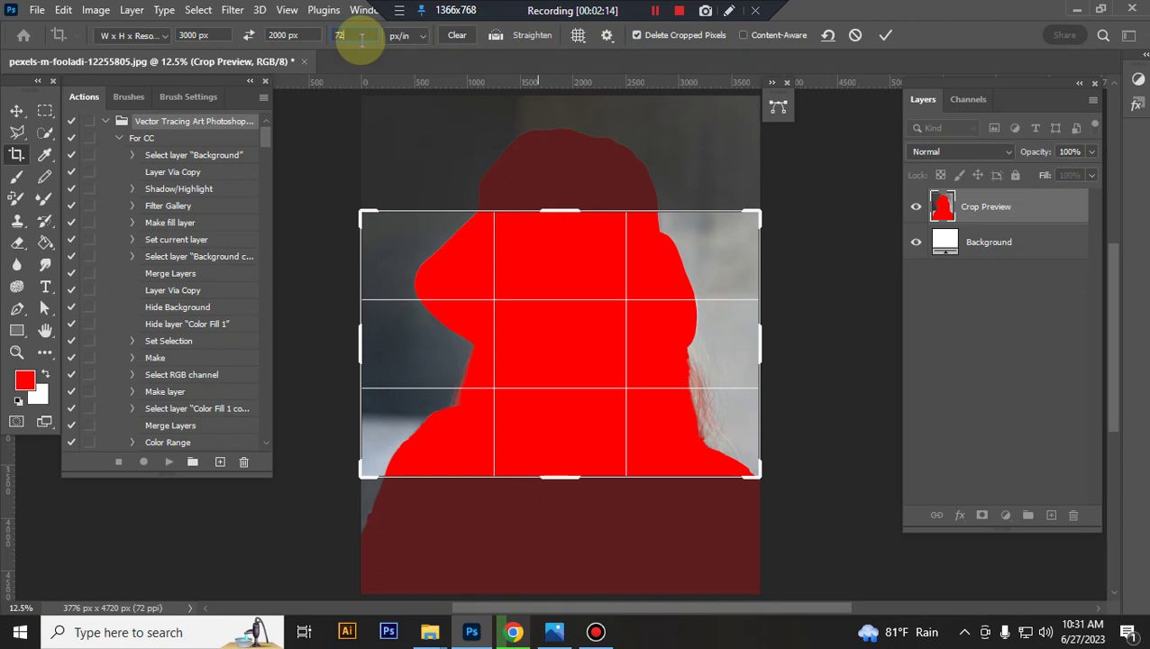
{"action": "left_click", "coordinate": [570, 268]}
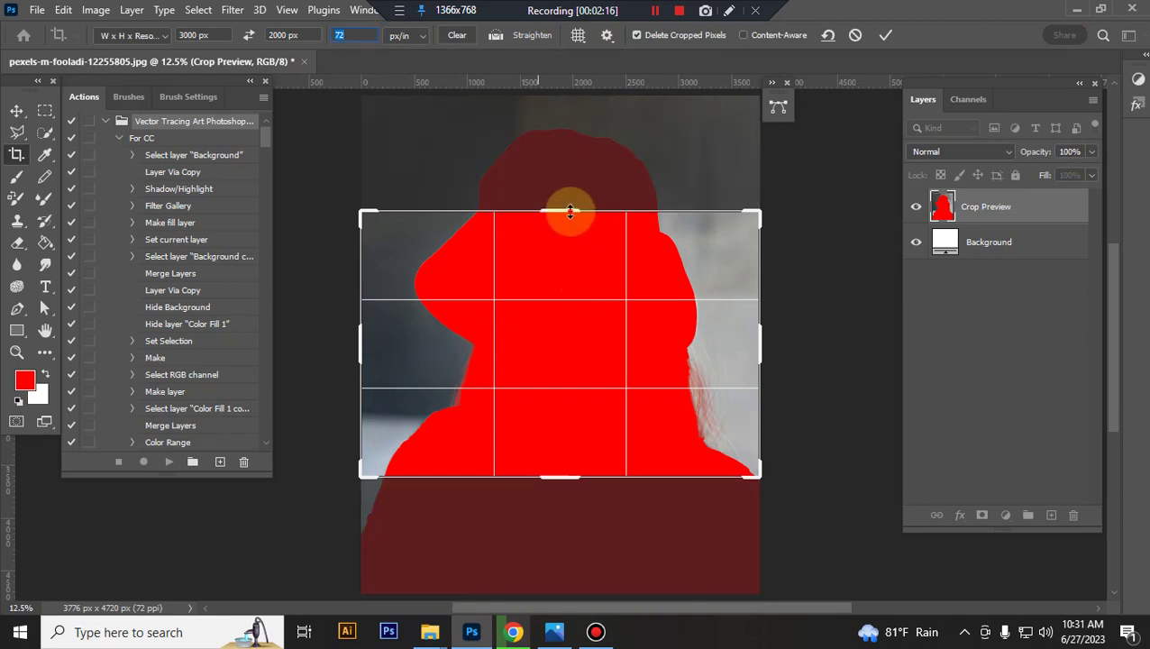
{"action": "left_click_drag", "start_coordinate": [570, 211], "coordinate": [563, 142]}
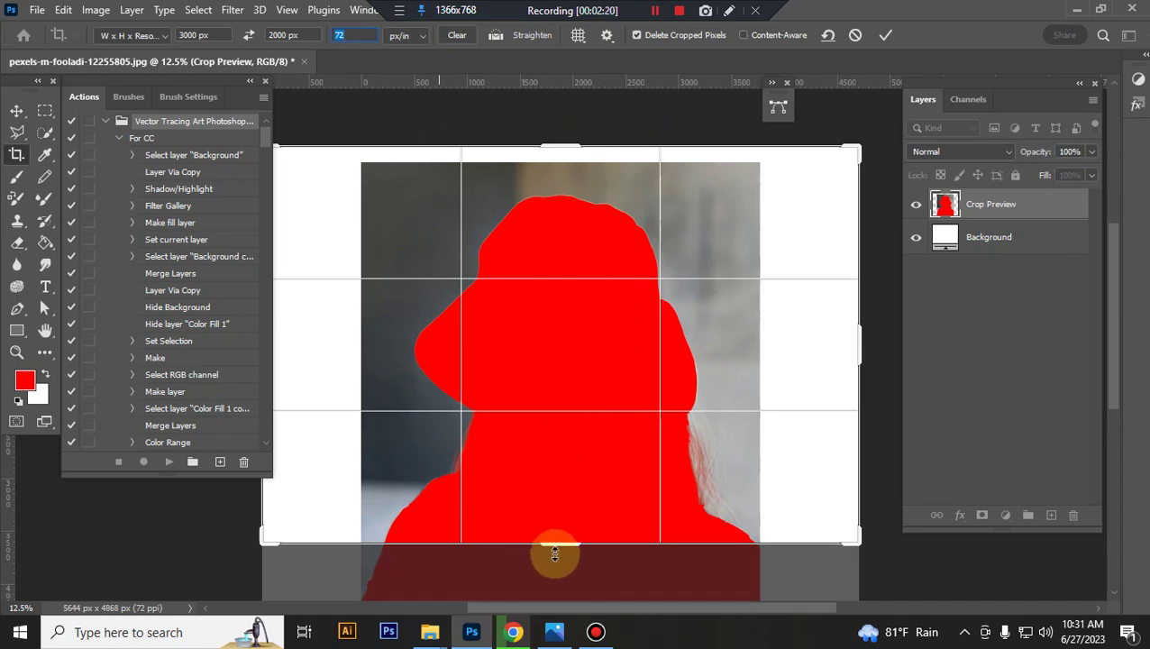
{"action": "mouse_move", "coordinate": [553, 547]}
{"action": "left_mouse_down"}
{"action": "mouse_move", "coordinate": [566, 606]}
{"action": "mouse_move", "coordinate": [577, 579]}
{"action": "left_mouse_up"}
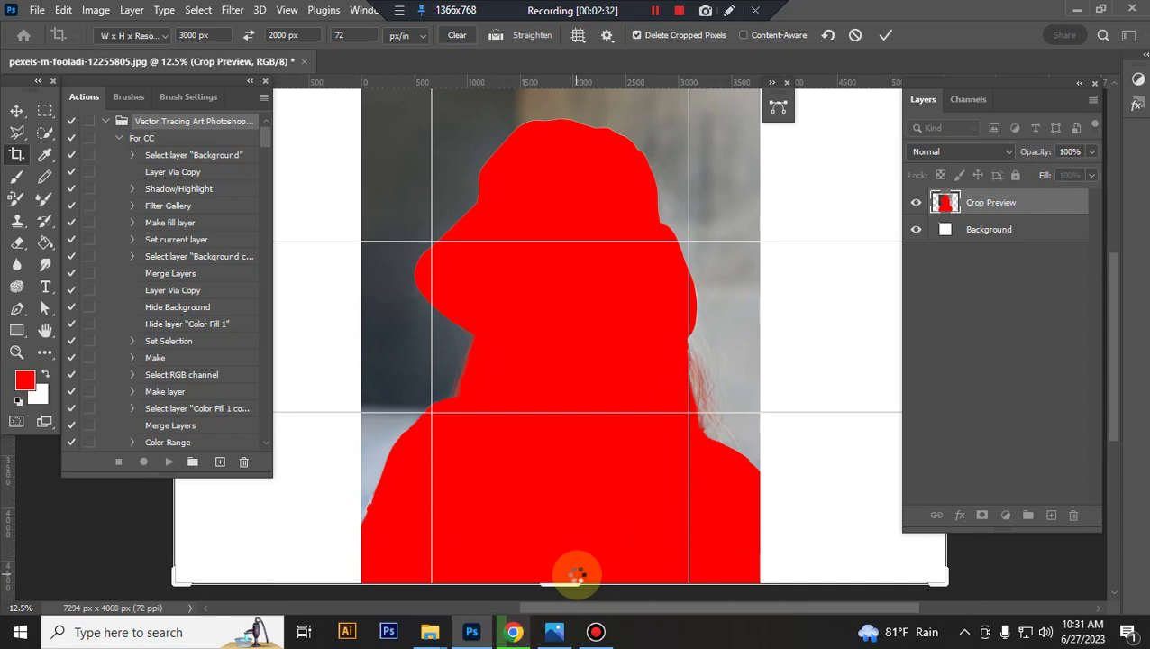
{"action": "left_click_drag", "start_coordinate": [574, 571], "coordinate": [647, 557]}
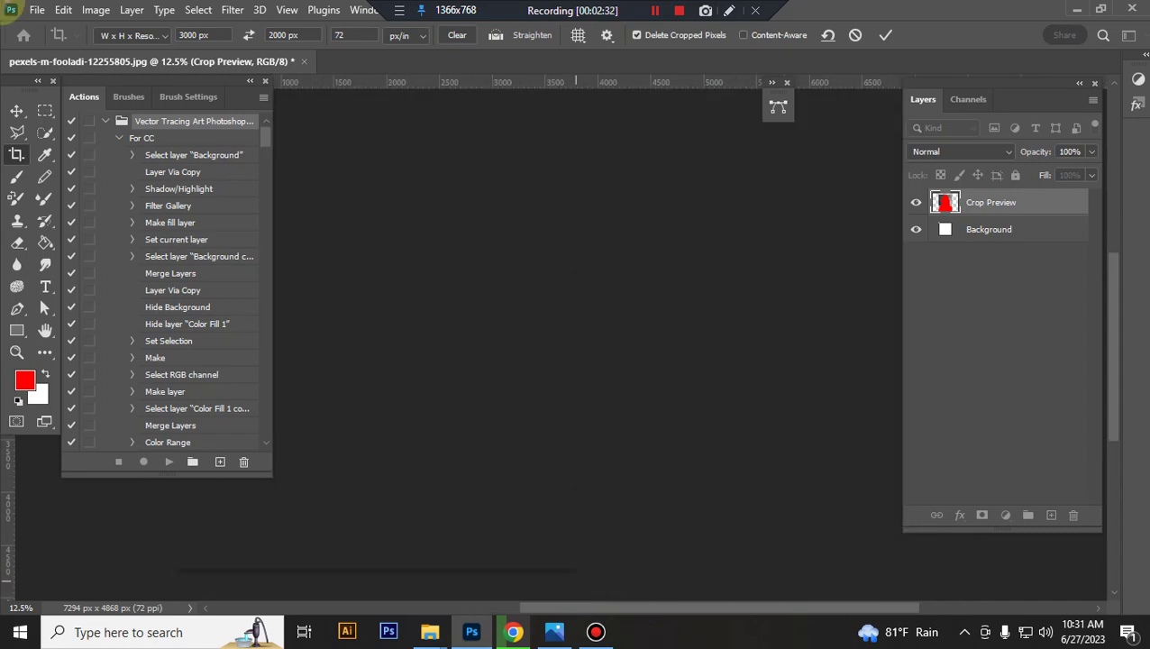
Hide the paint layer, reset colours to black and white, and play the For CC action.
{"action": "left_click", "coordinate": [917, 204]}
{"action": "left_click", "coordinate": [17, 110]}
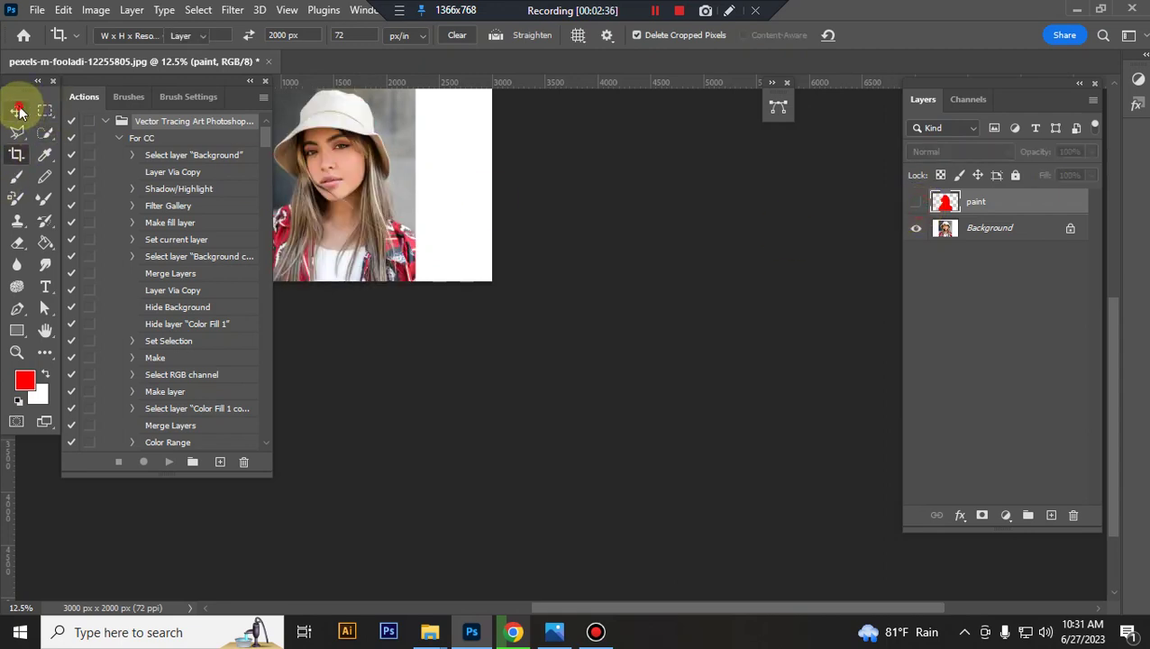
{"action": "left_click", "coordinate": [18, 400]}
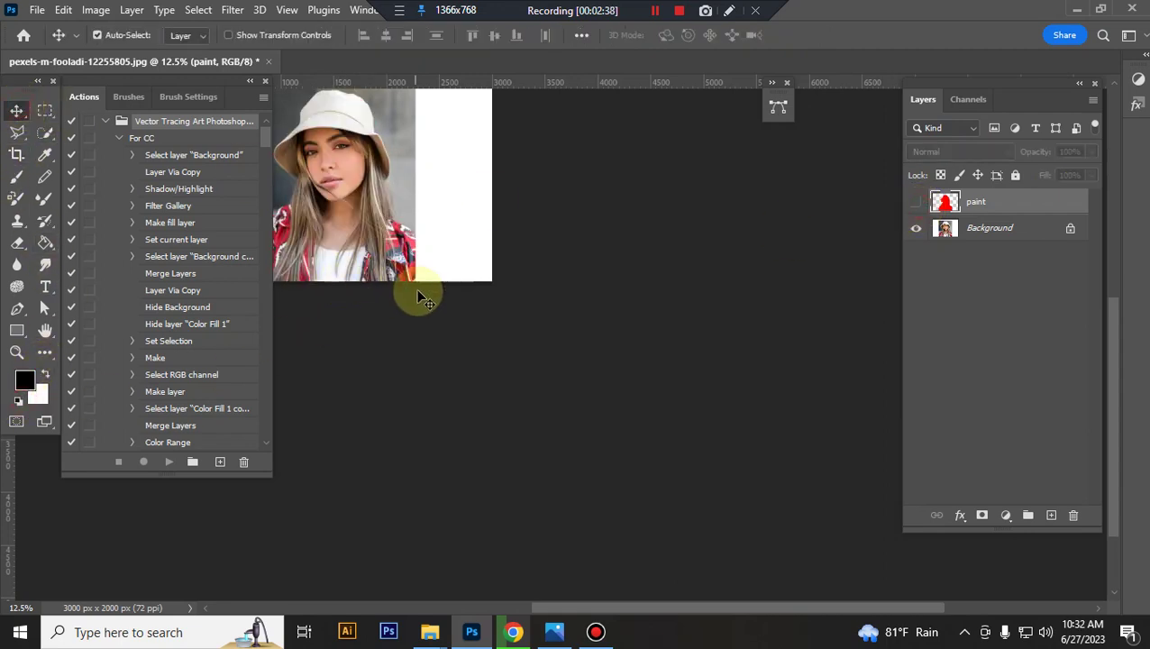
{"action": "scroll", "coordinate": [439, 280], "scroll_direction": "up", "scroll_amount": 1}
{"action": "left_click_drag", "start_coordinate": [451, 252], "coordinate": [610, 263]}
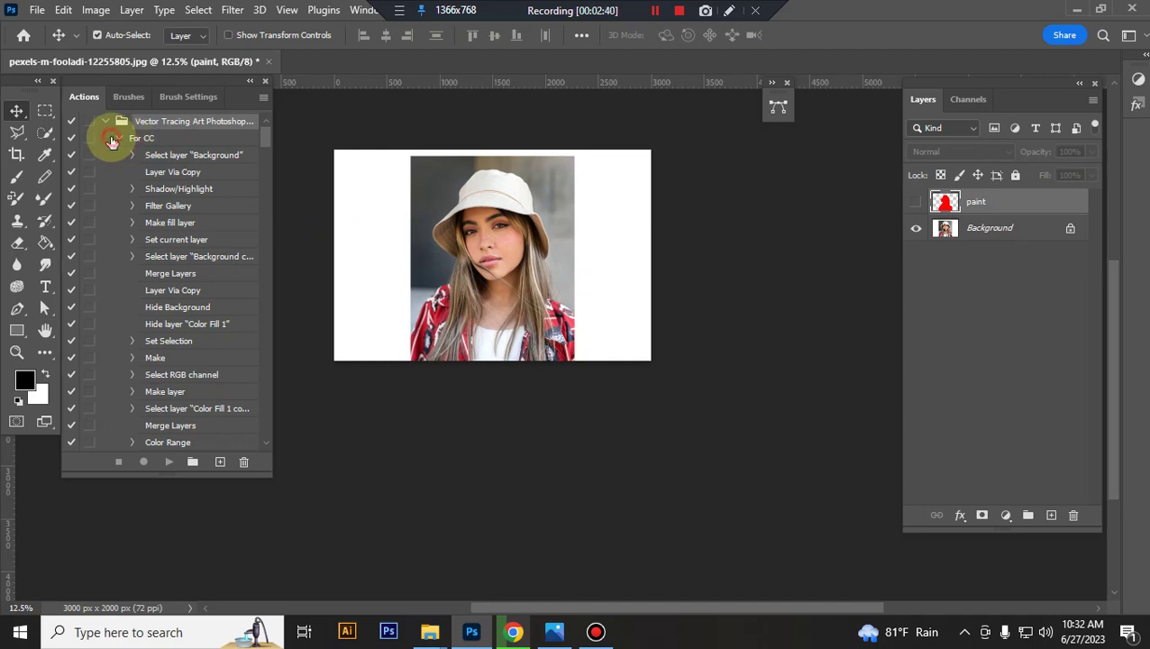
{"action": "left_click", "coordinate": [150, 140]}
{"action": "left_click", "coordinate": [169, 461]}
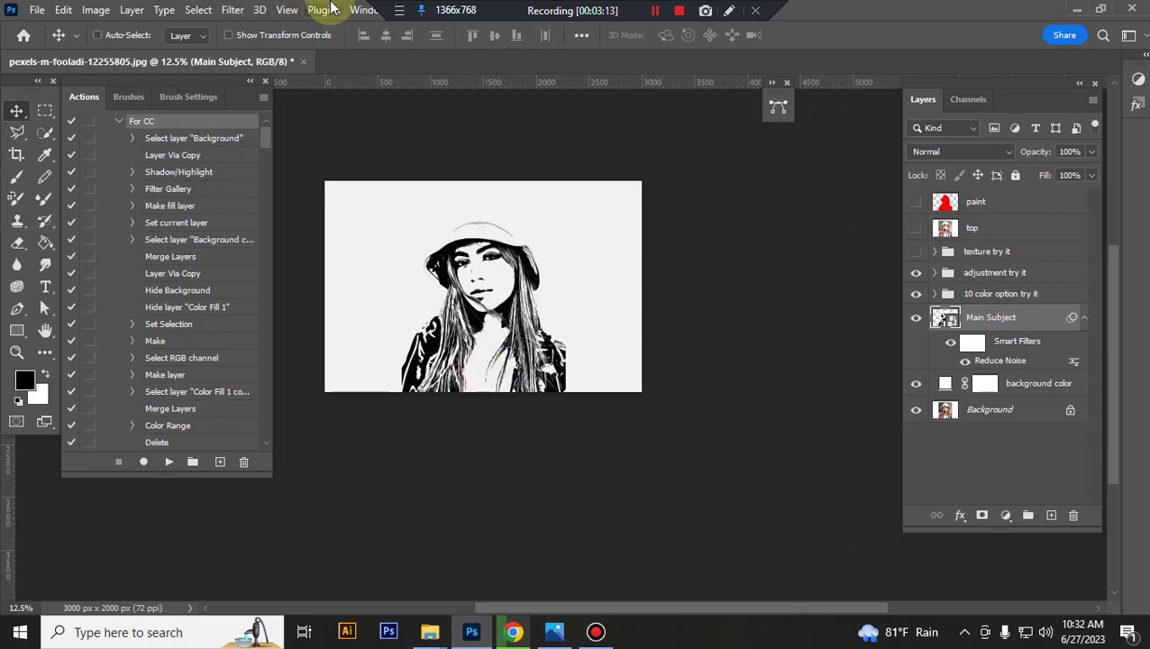
{"action": "key", "text": "ctrl+plus"}
{"action": "key", "text": "ctrl+plus"}
{"action": "key", "text": "ctrl+plus"}
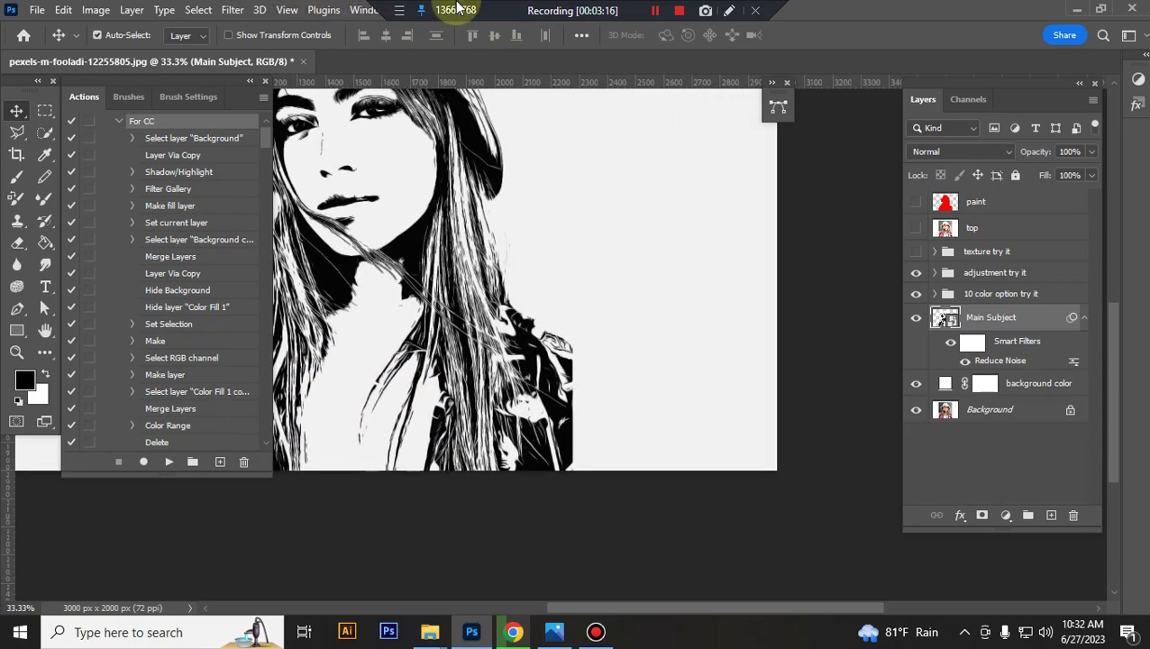
{"action": "mouse_move", "coordinate": [424, 206]}
{"action": "left_mouse_down"}
{"action": "mouse_move", "coordinate": [624, 313]}
{"action": "mouse_move", "coordinate": [599, 274]}
{"action": "left_mouse_up"}
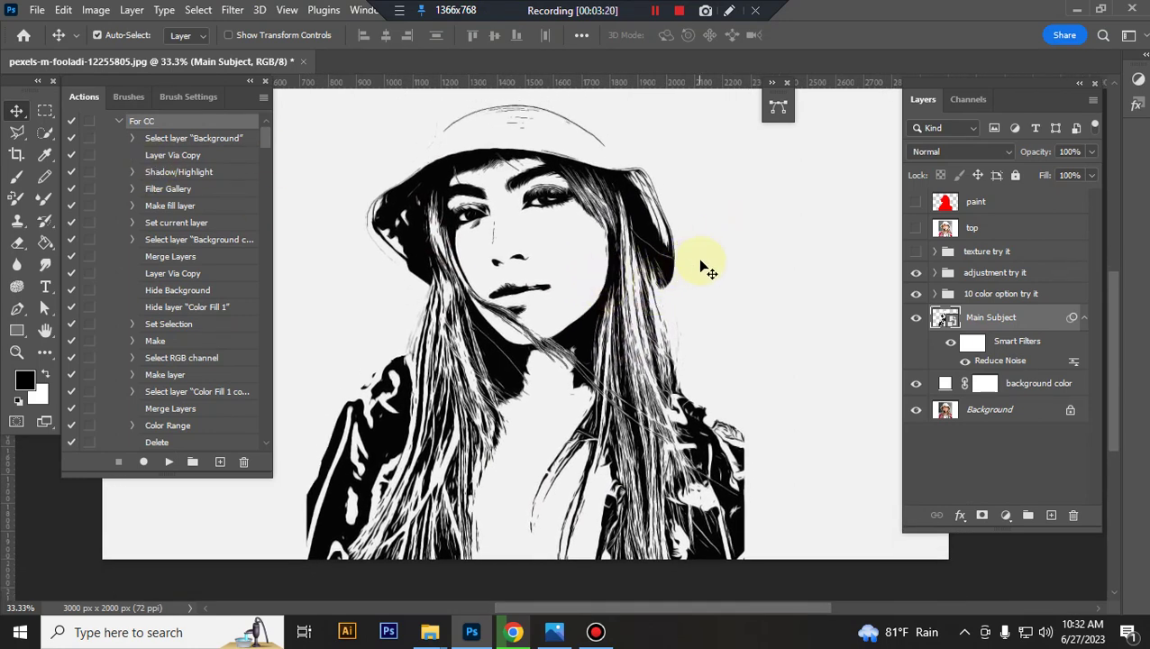
{"action": "left_click", "coordinate": [984, 252]}
{"action": "left_click", "coordinate": [916, 252]}
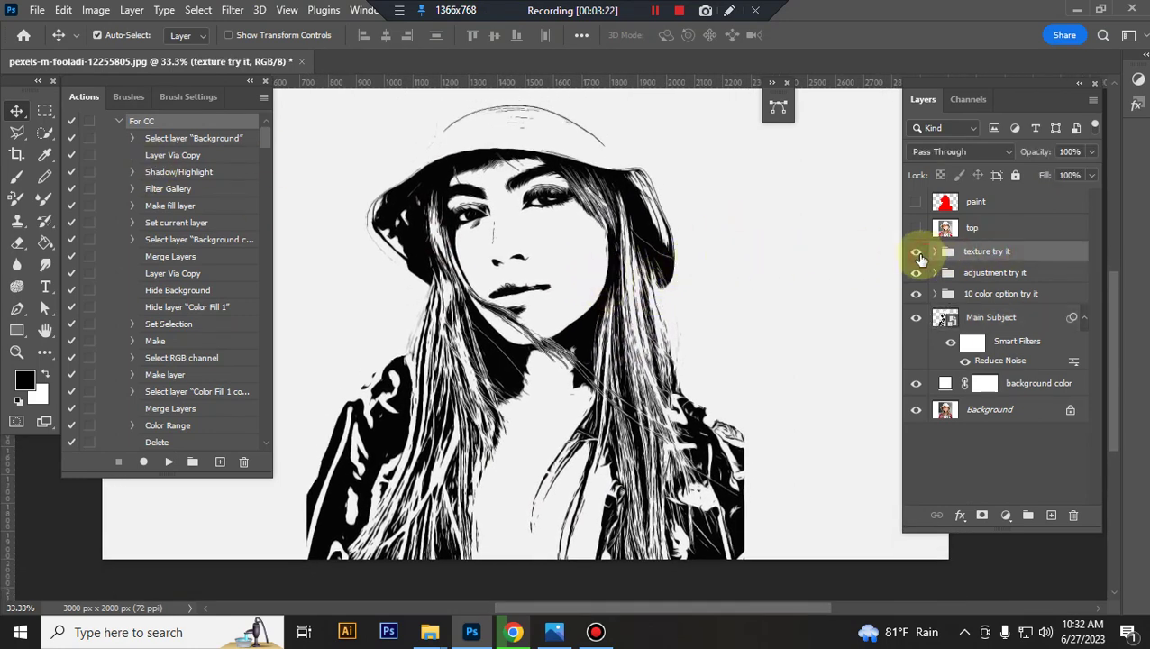
{"action": "scroll", "coordinate": [766, 285], "scroll_direction": "down", "scroll_amount": 1}
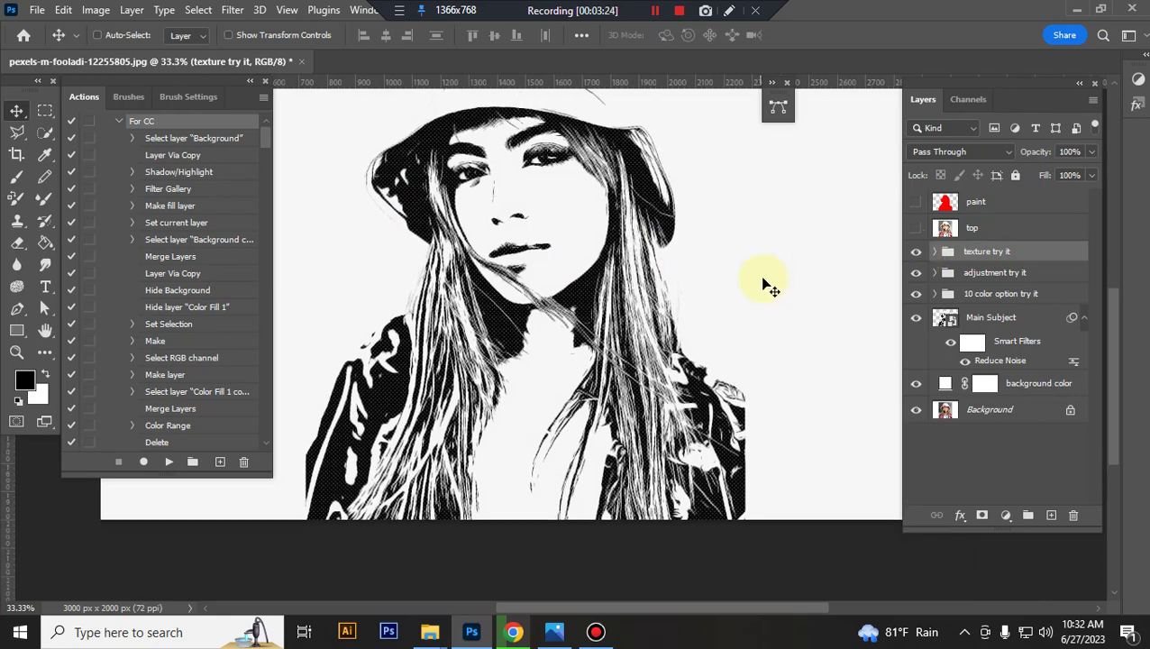
{"action": "key", "text": "ctrl+plus"}
{"action": "scroll", "coordinate": [757, 297], "scroll_direction": "up", "scroll_amount": 2}
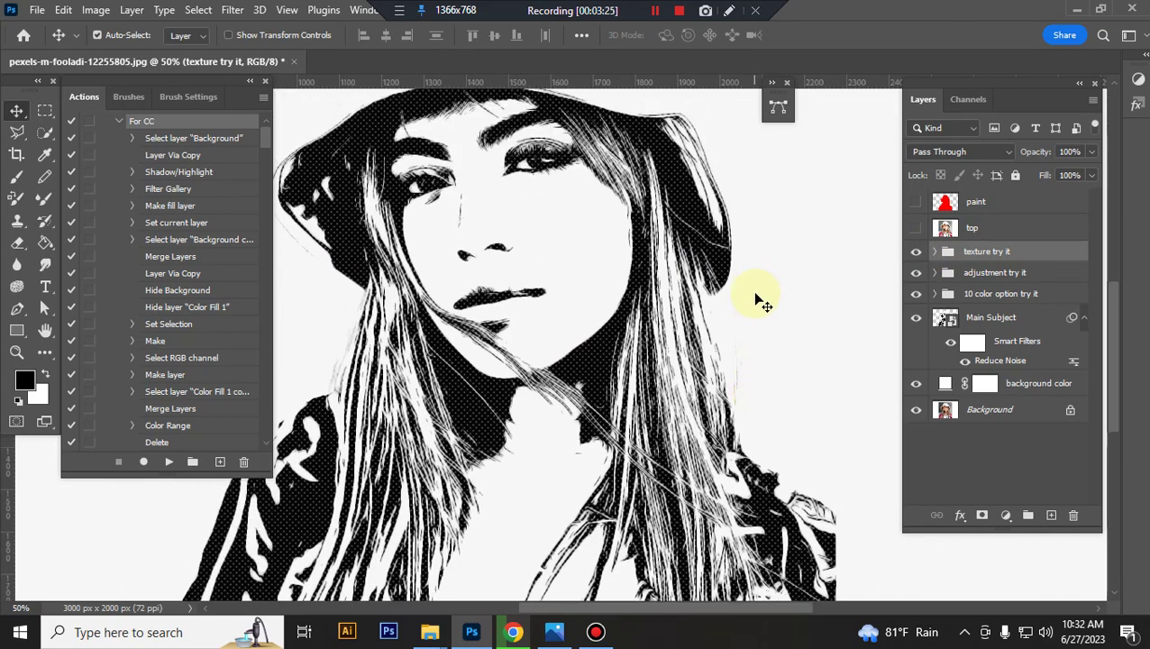
{"action": "scroll", "coordinate": [757, 297], "scroll_direction": "up", "scroll_amount": 1}
{"action": "key", "text": "ctrl+minus"}
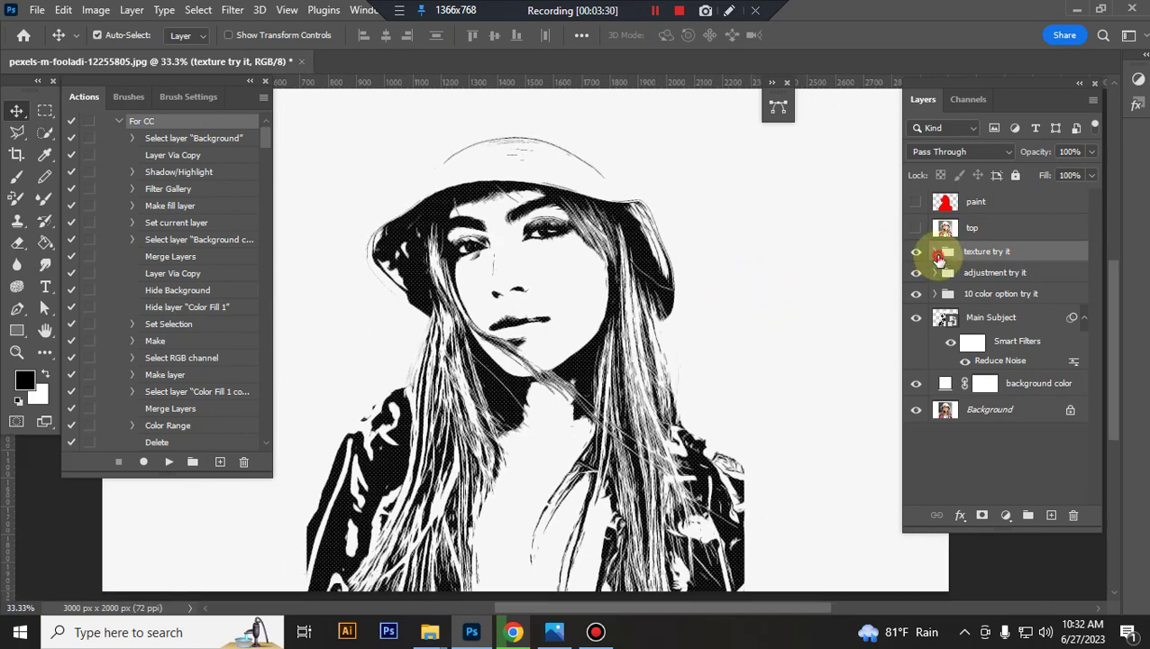
{"action": "left_click", "coordinate": [938, 256]}
{"action": "left_click", "coordinate": [942, 332]}
{"action": "left_click", "coordinate": [916, 329]}
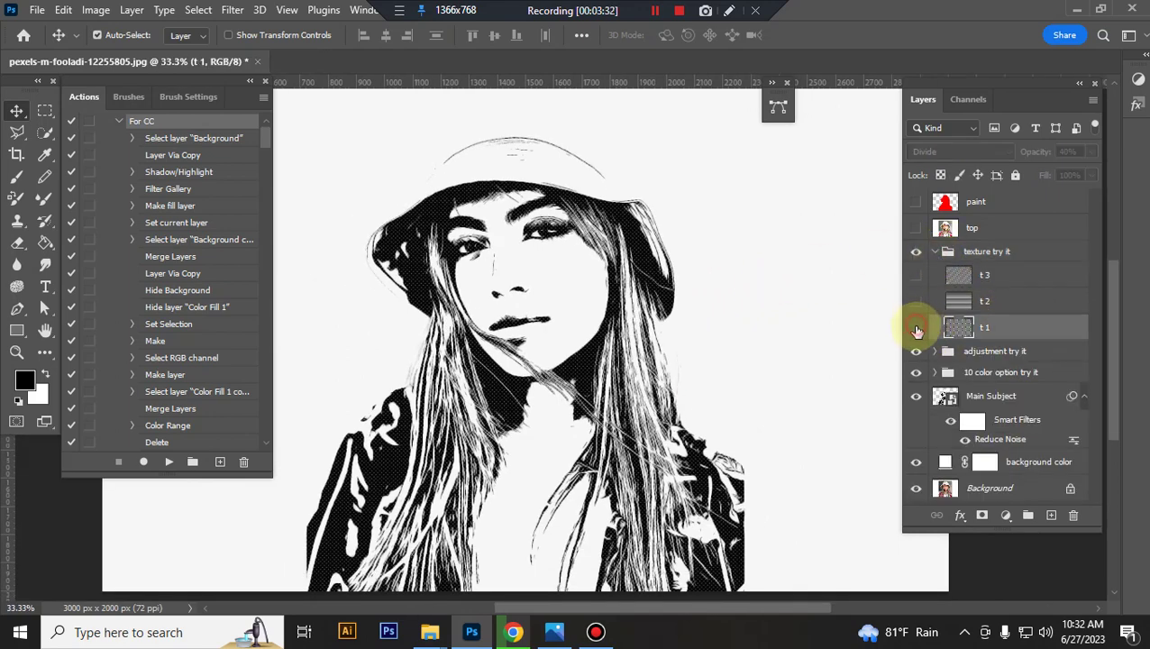
{"action": "left_click", "coordinate": [916, 302]}
{"action": "key", "text": "ctrl+plus"}
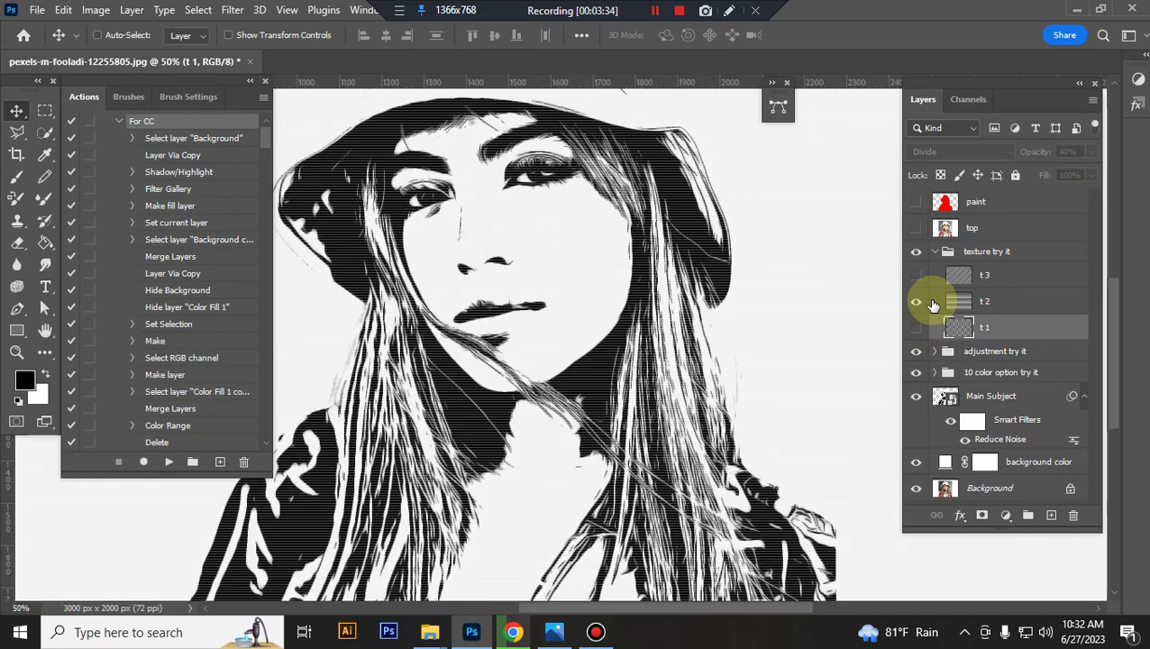
{"action": "key", "text": "ctrl+minus"}
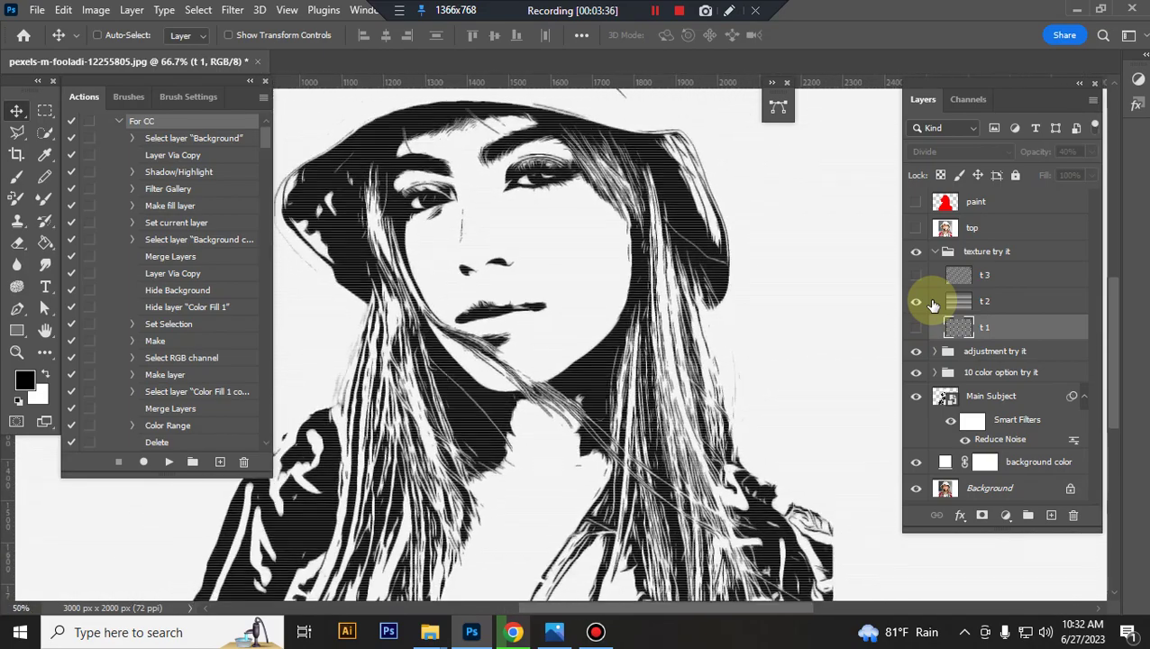
{"action": "key", "text": "ctrl+minus"}
{"action": "key", "text": "ctrl+plus"}
{"action": "left_click", "coordinate": [915, 301]}
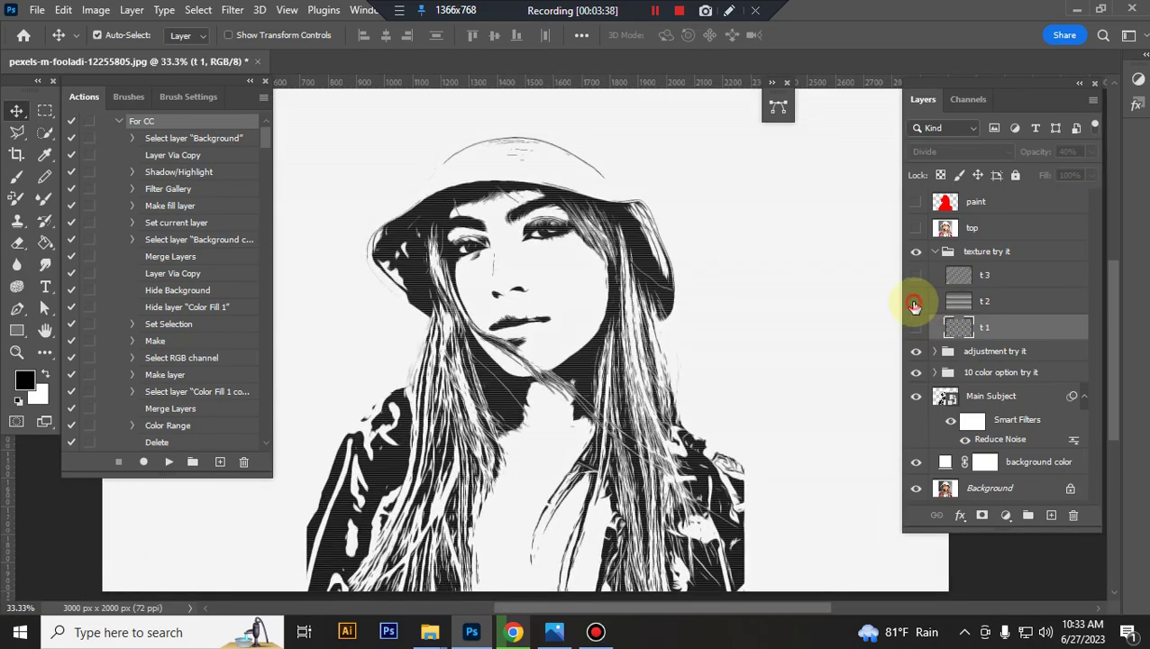
{"action": "left_click", "coordinate": [916, 276]}
{"action": "key", "text": "ctrl+plus"}
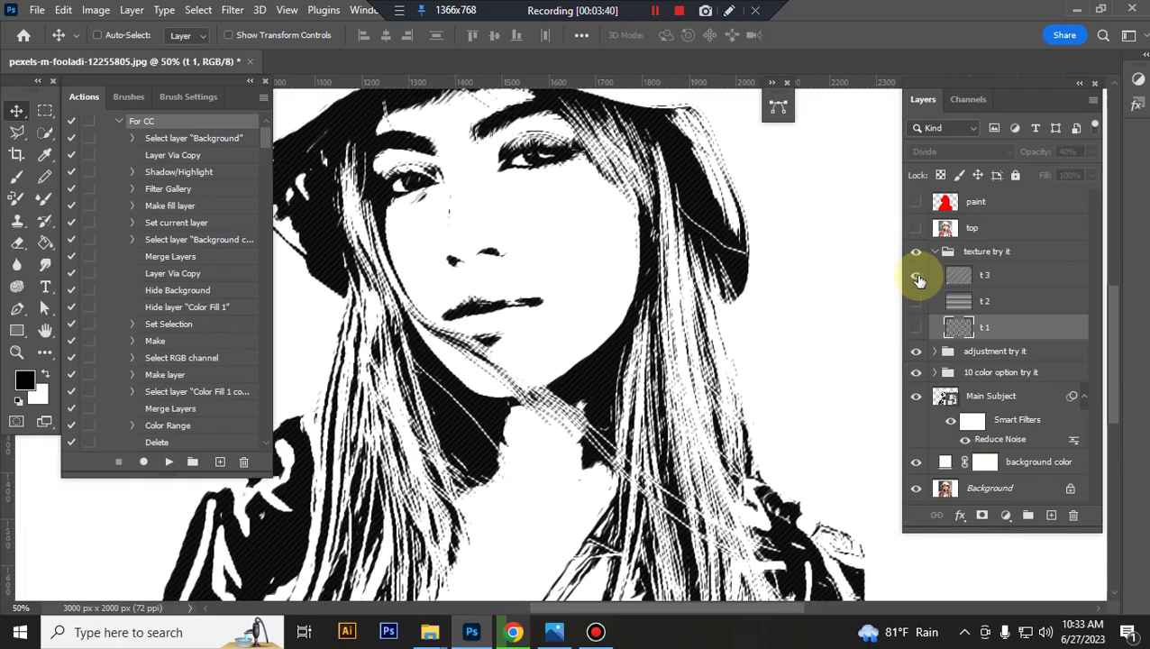
{"action": "key", "text": "ctrl+minus"}
{"action": "key", "text": "ctrl+minus"}
{"action": "key", "text": "ctrl+plus"}
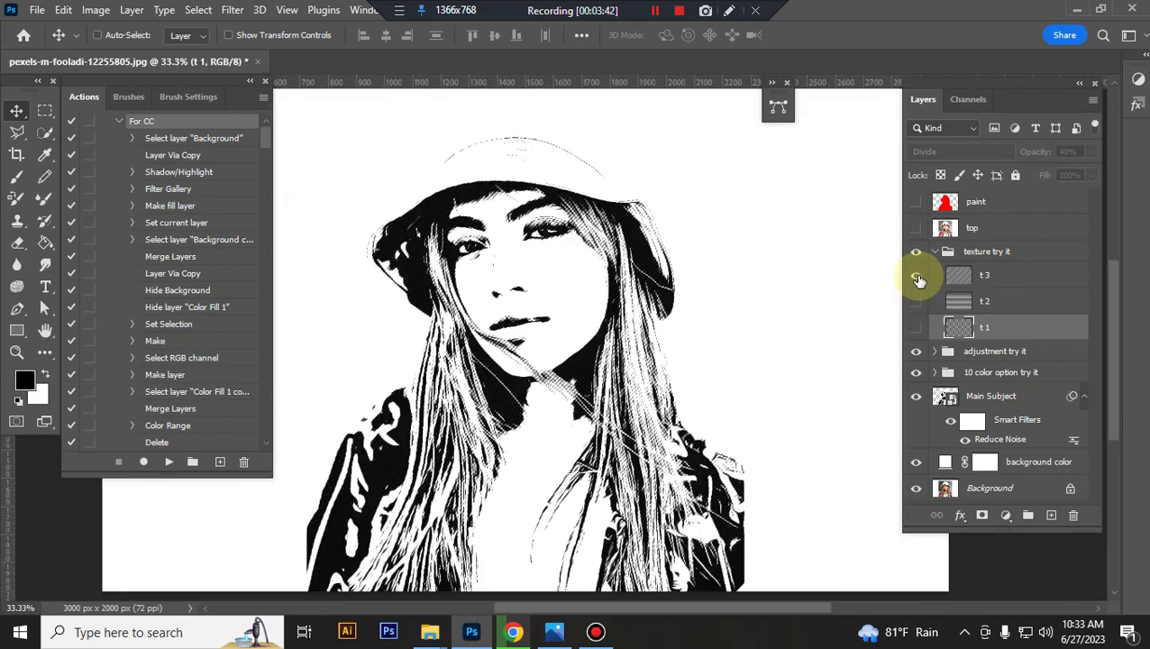
{"action": "left_click", "coordinate": [917, 276]}
{"action": "left_click", "coordinate": [917, 328]}
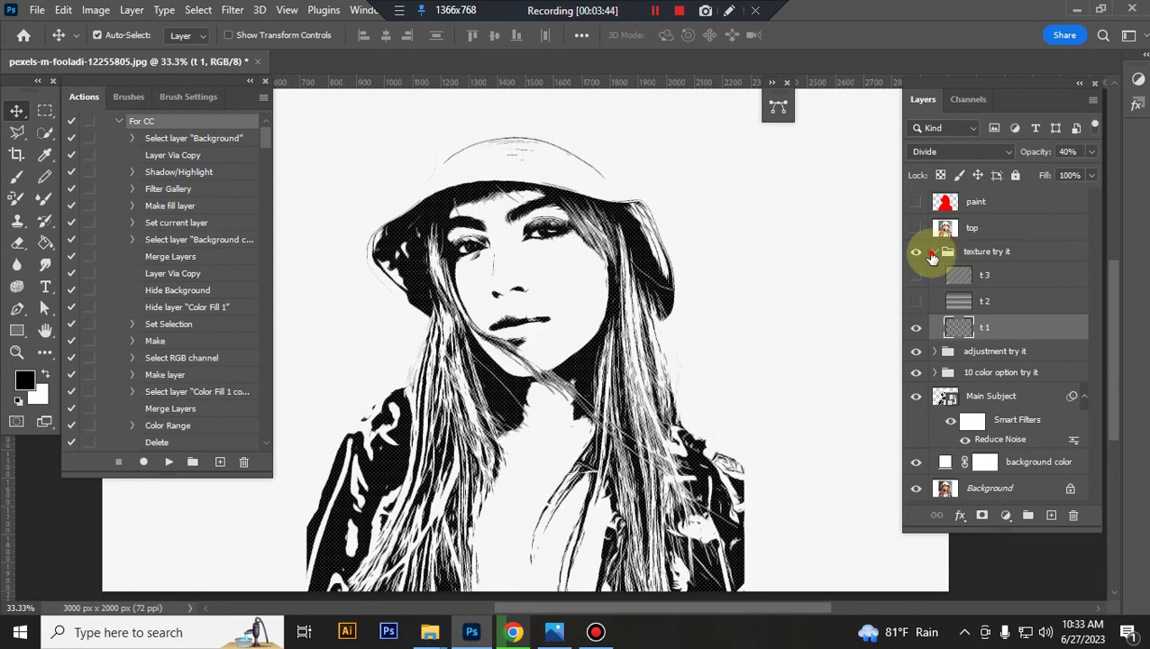
{"action": "left_click", "coordinate": [923, 255]}
{"action": "left_click", "coordinate": [934, 251]}
{"action": "left_click", "coordinate": [916, 252]}
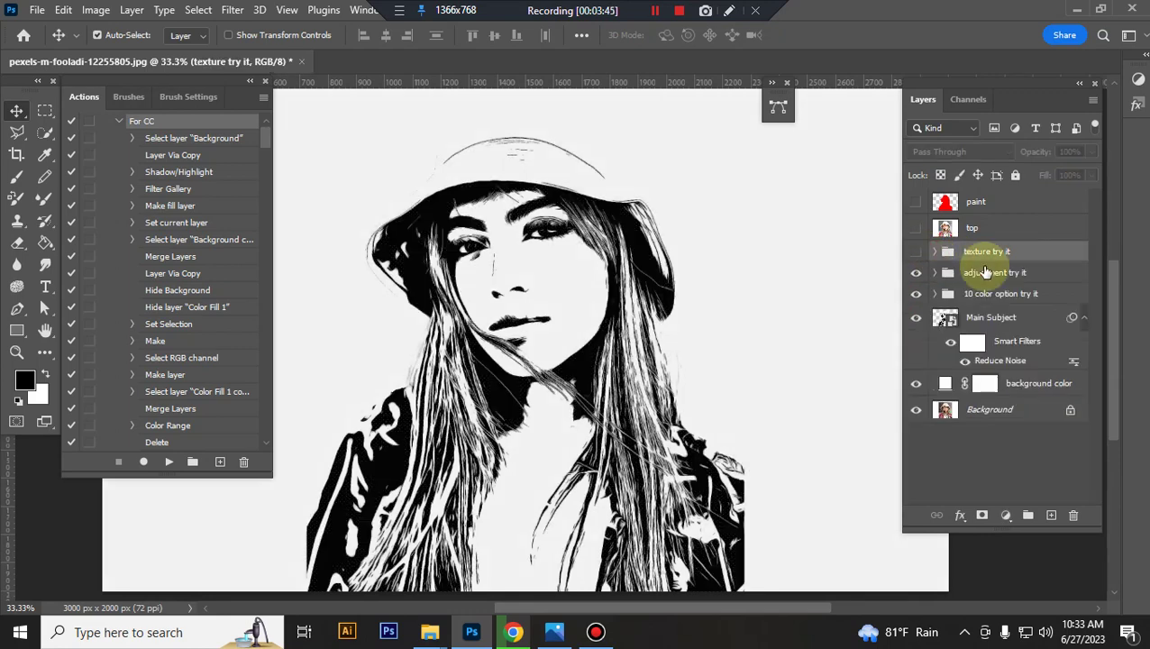
Toggle the adjustment try it group's visibility to compare, then expand the group.
{"action": "left_click", "coordinate": [959, 272]}
{"action": "left_click", "coordinate": [916, 272]}
{"action": "left_click", "coordinate": [916, 272]}
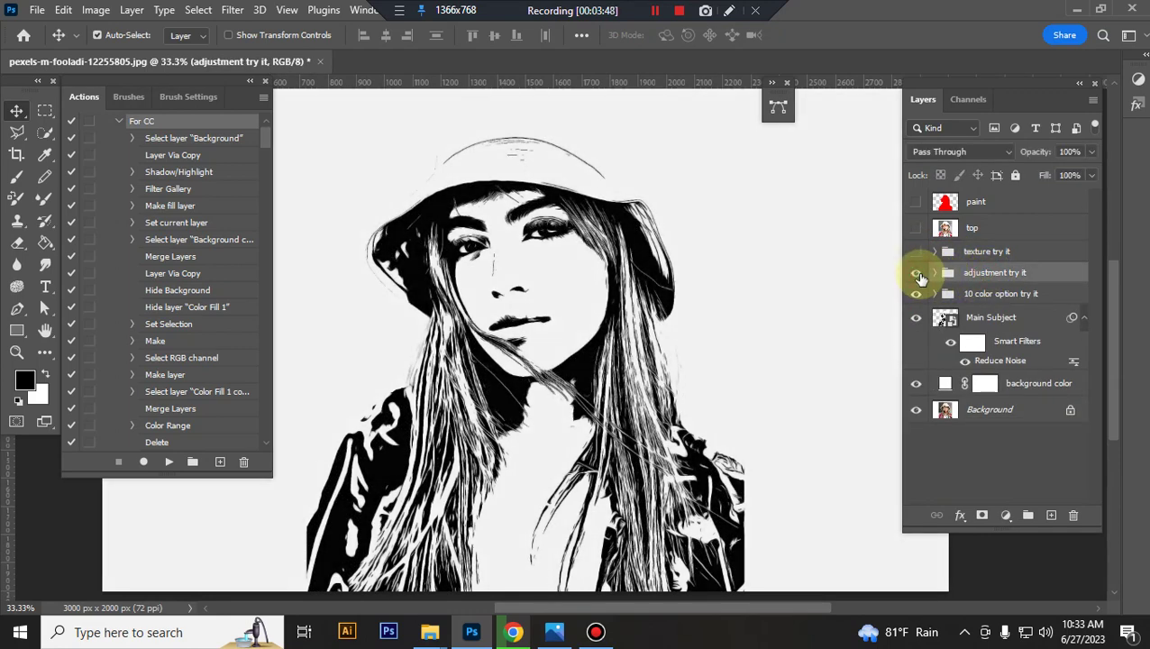
{"action": "left_click", "coordinate": [917, 272]}
{"action": "left_click", "coordinate": [917, 273]}
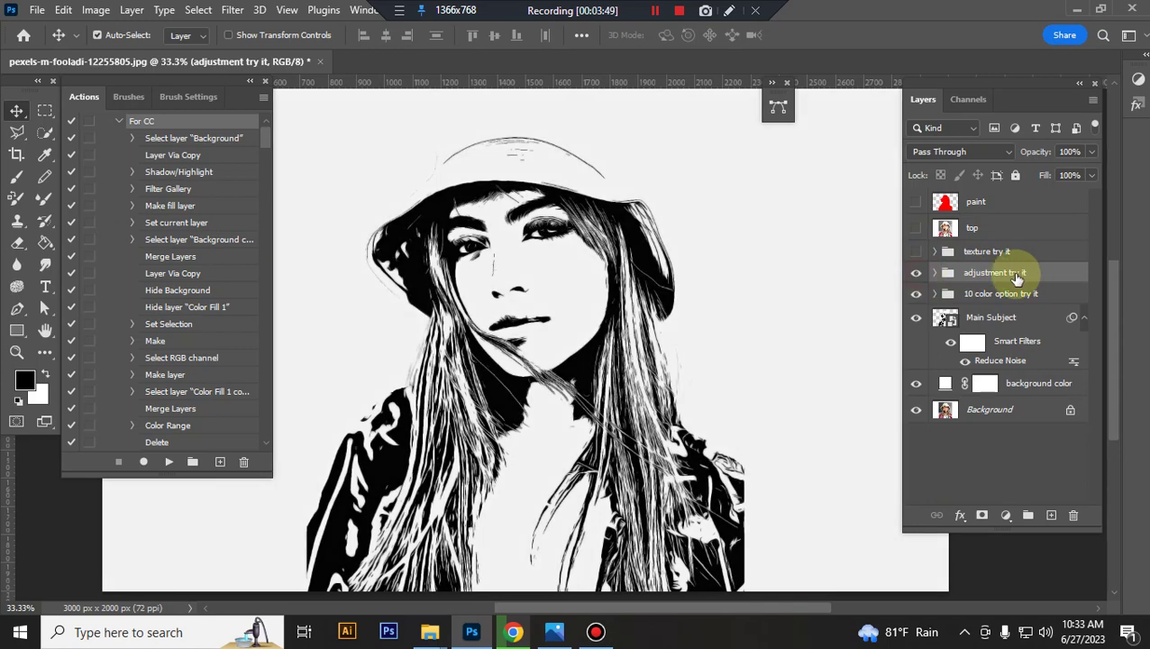
{"action": "left_click", "coordinate": [935, 272]}
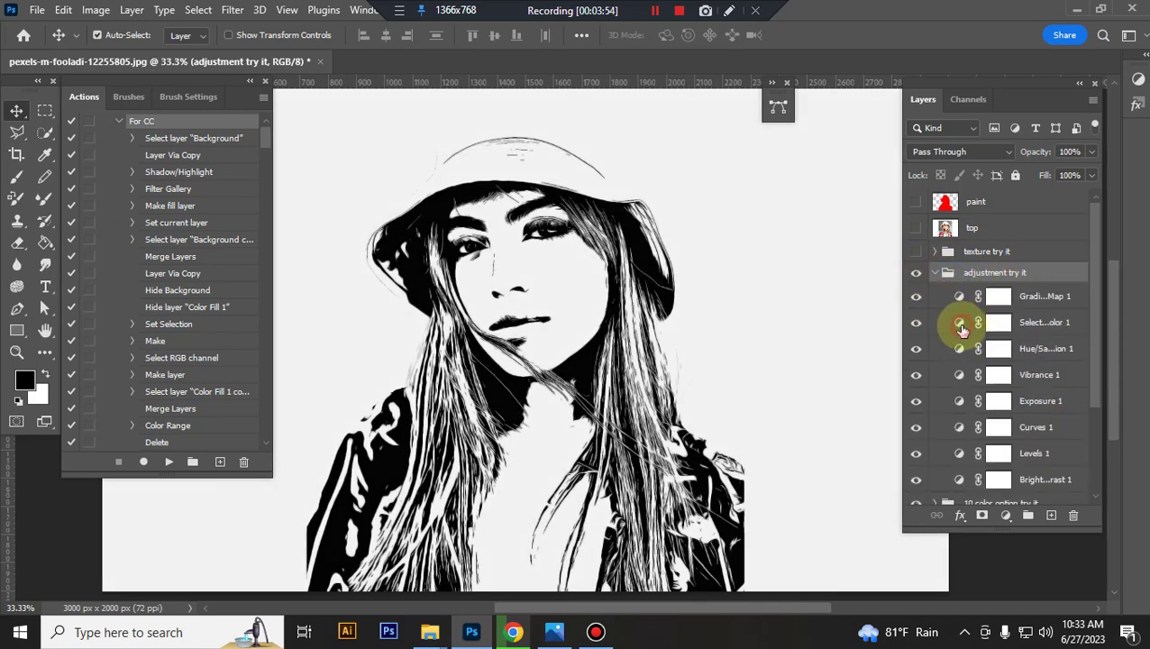
Increase the black amount in Selective Color's Blacks range.
{"action": "double_click", "coordinate": [961, 329]}
{"action": "left_click", "coordinate": [439, 296]}
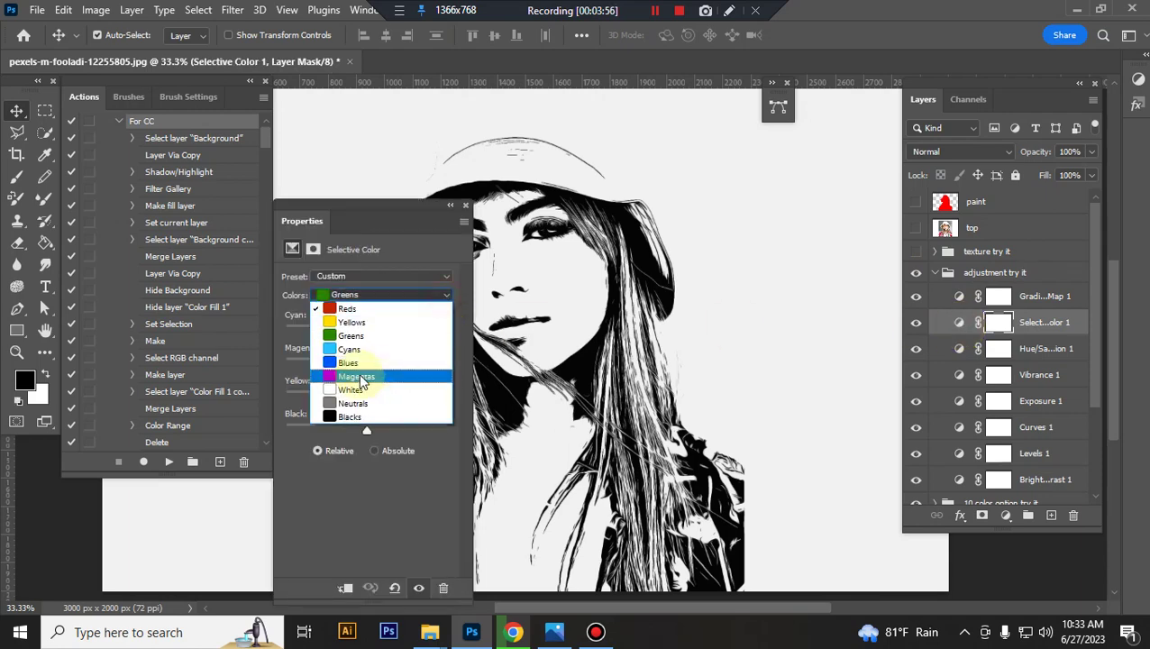
{"action": "left_click", "coordinate": [350, 416]}
{"action": "left_click_drag", "start_coordinate": [367, 430], "coordinate": [376, 435]}
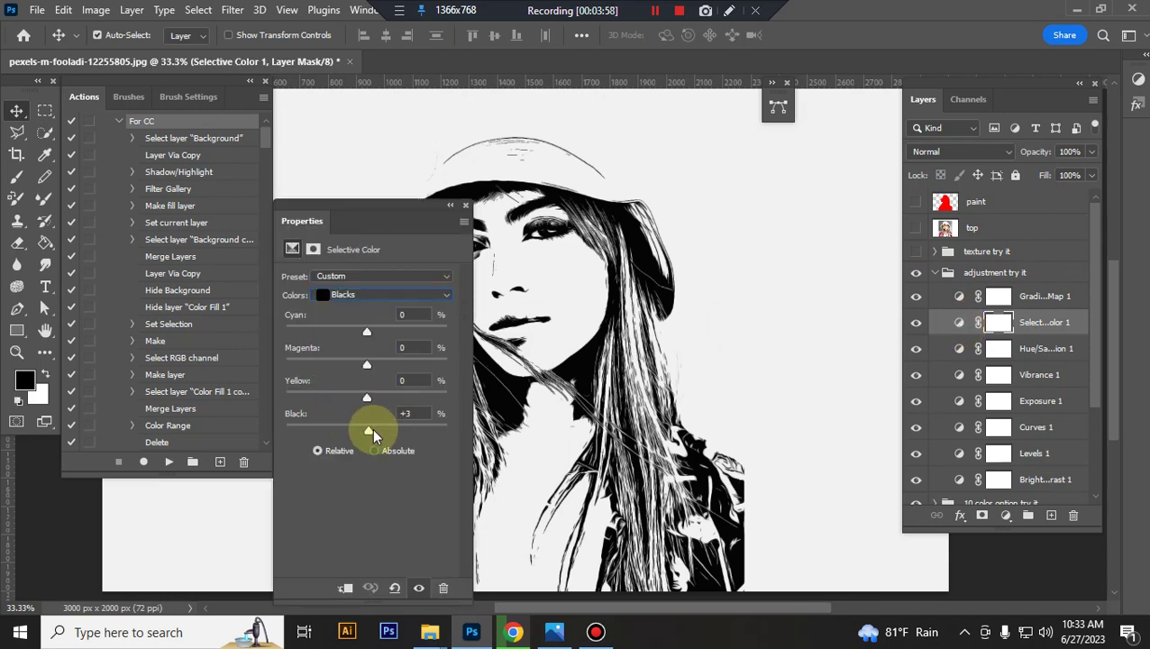
{"action": "left_click", "coordinate": [465, 204]}
Lower Hue/Saturation lightness to +1 and darken Exposure to -0.24.
{"action": "double_click", "coordinate": [961, 349]}
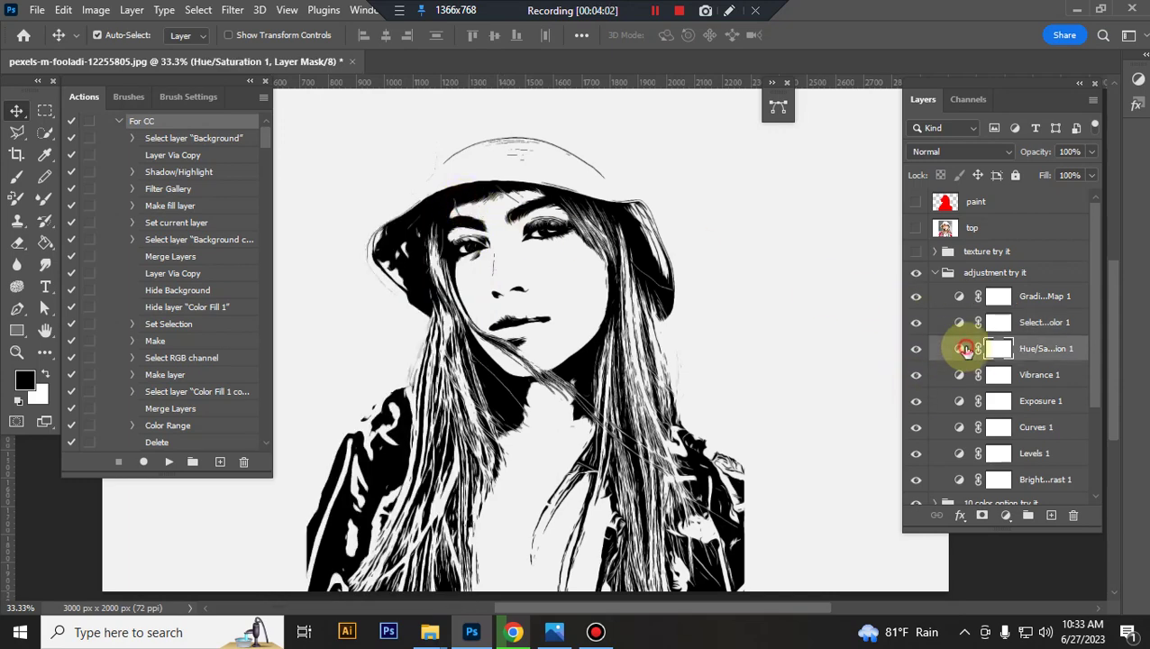
{"action": "left_click_drag", "start_coordinate": [371, 410], "coordinate": [367, 407]}
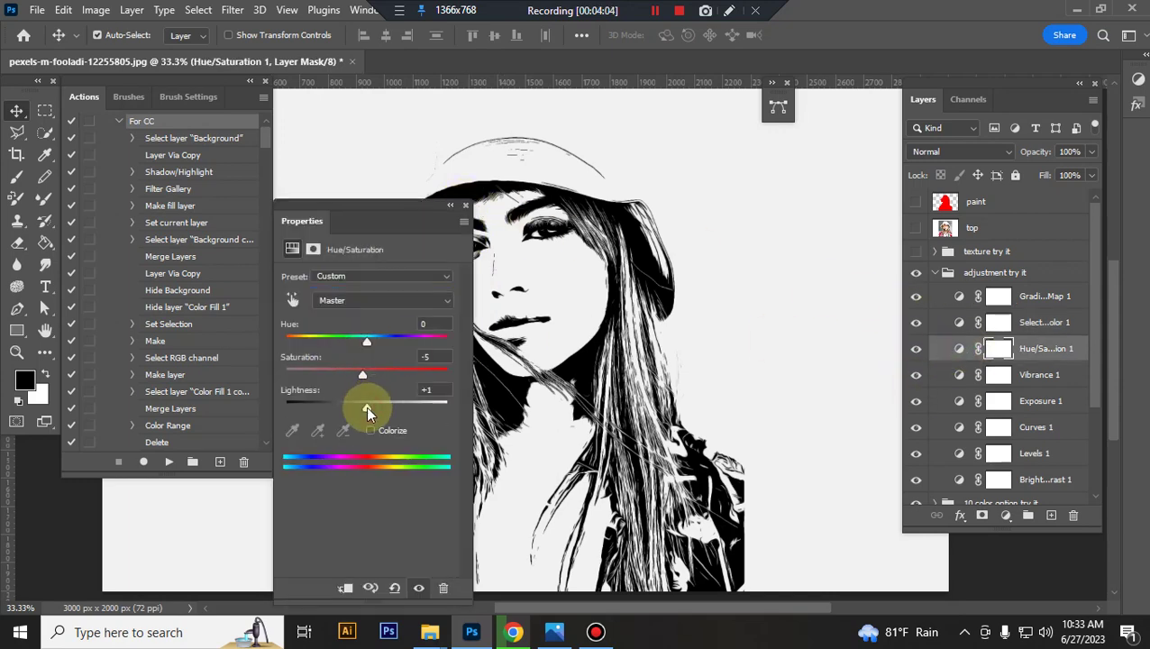
{"action": "double_click", "coordinate": [961, 400]}
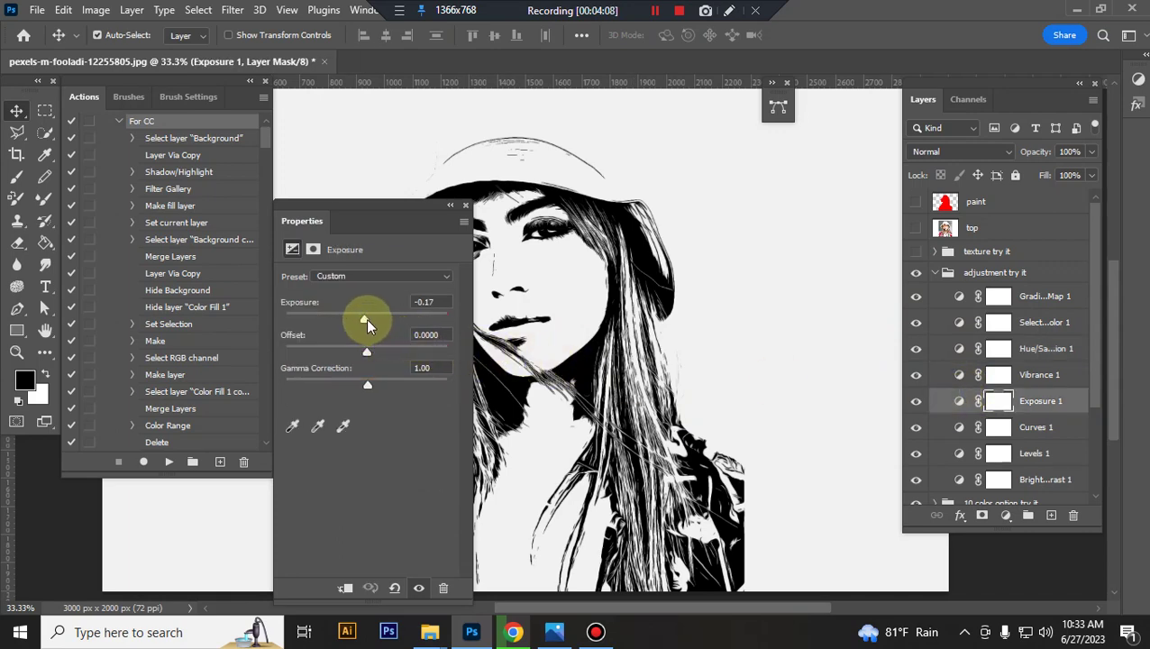
{"action": "left_click_drag", "start_coordinate": [365, 323], "coordinate": [363, 323]}
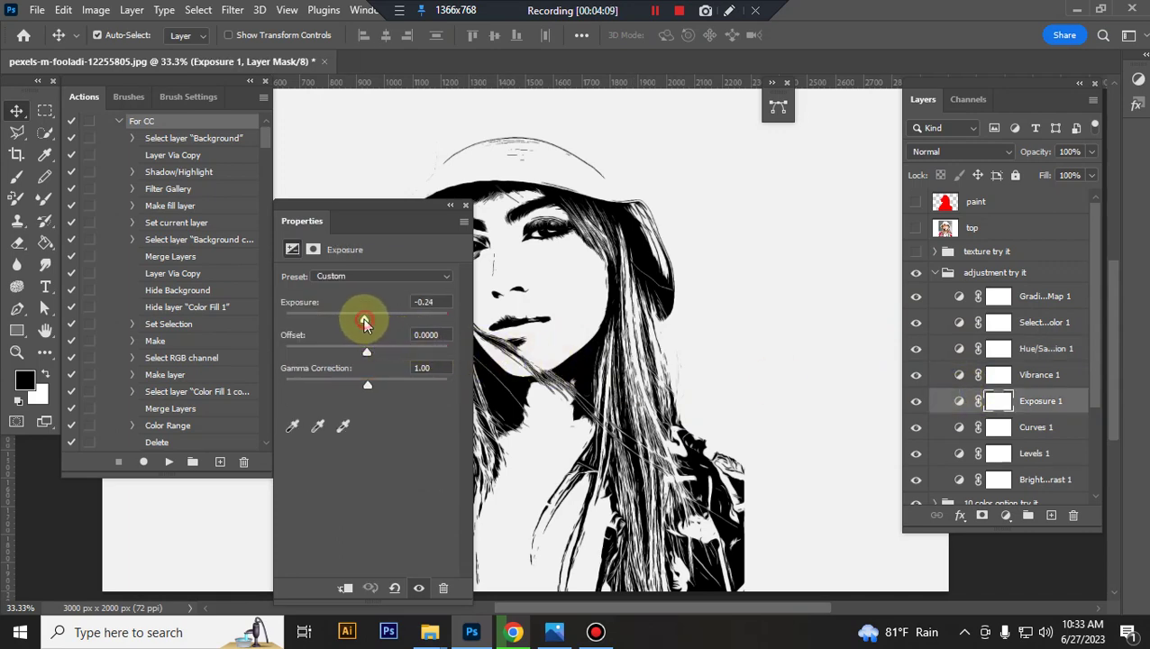
Bend Curves 1 into an S-shape and check Levels 1 at 29, 0.81, 241.
{"action": "left_click", "coordinate": [951, 426]}
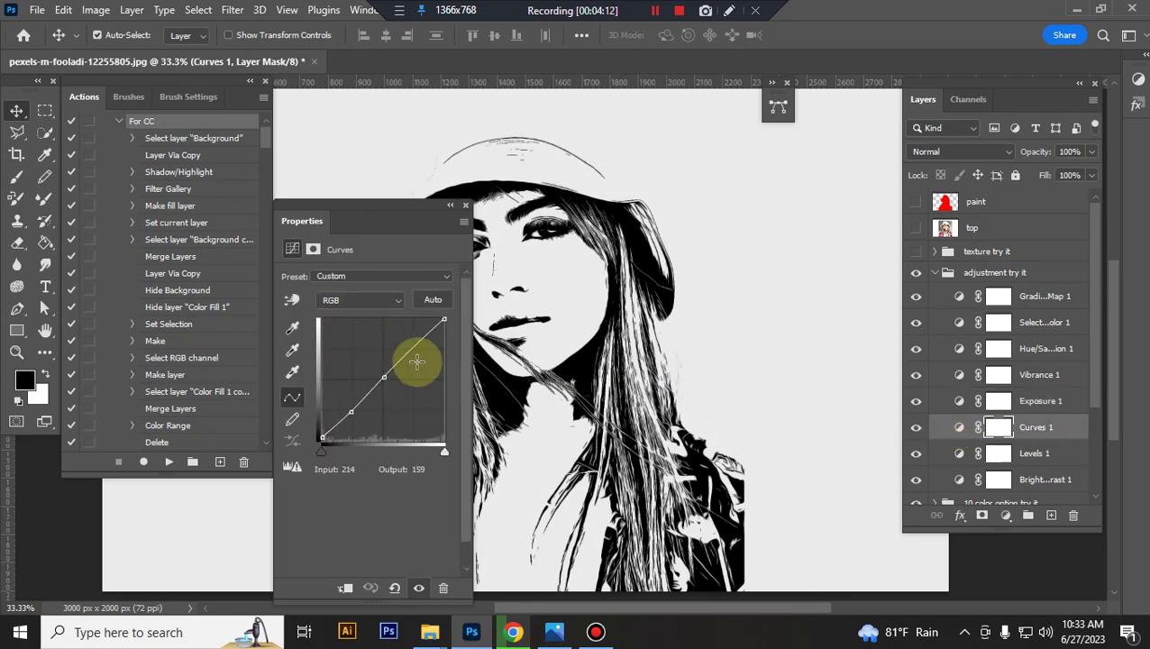
{"action": "left_click_drag", "start_coordinate": [413, 346], "coordinate": [407, 343]}
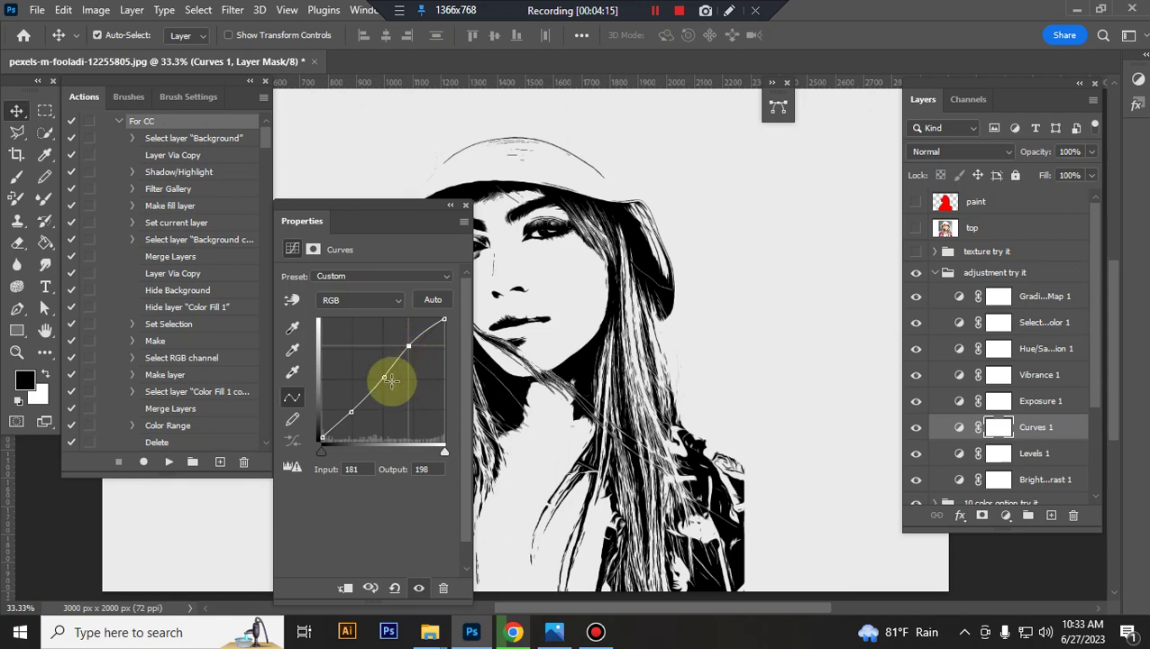
{"action": "left_click", "coordinate": [350, 412]}
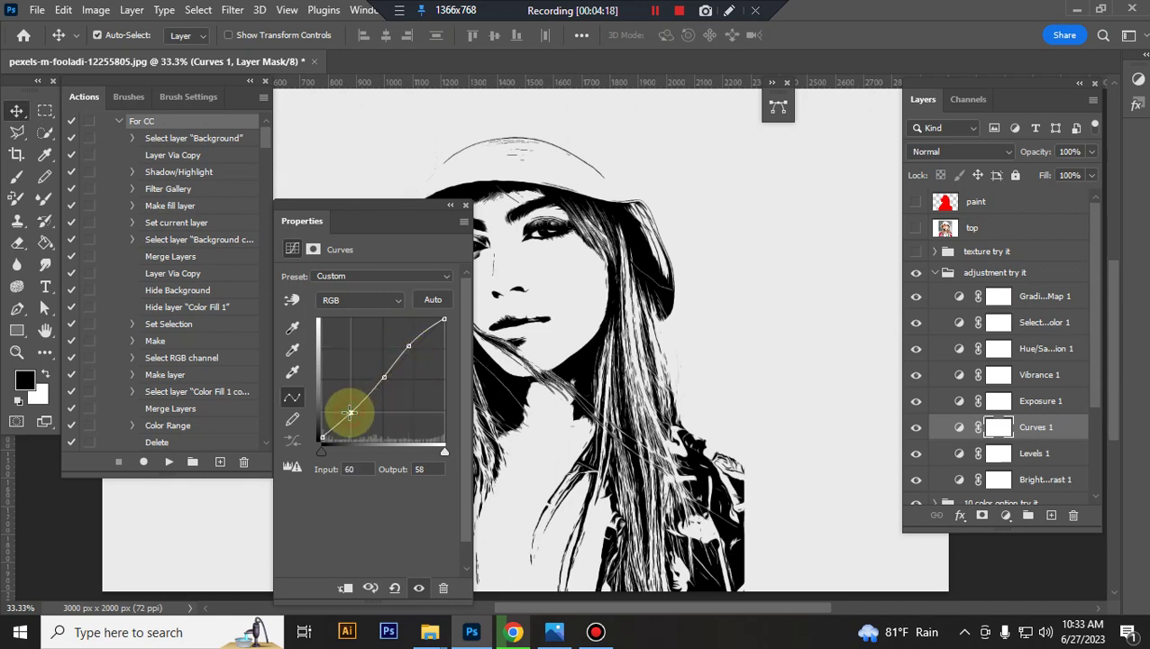
{"action": "left_click_drag", "start_coordinate": [352, 414], "coordinate": [354, 416]}
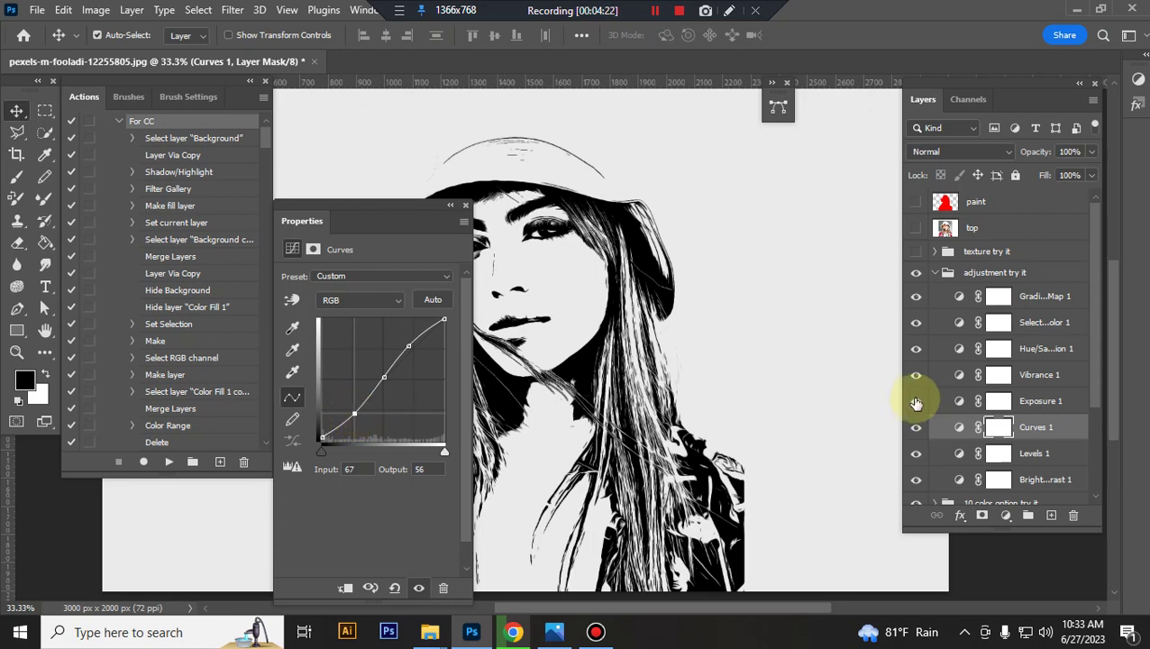
{"action": "left_click", "coordinate": [959, 454]}
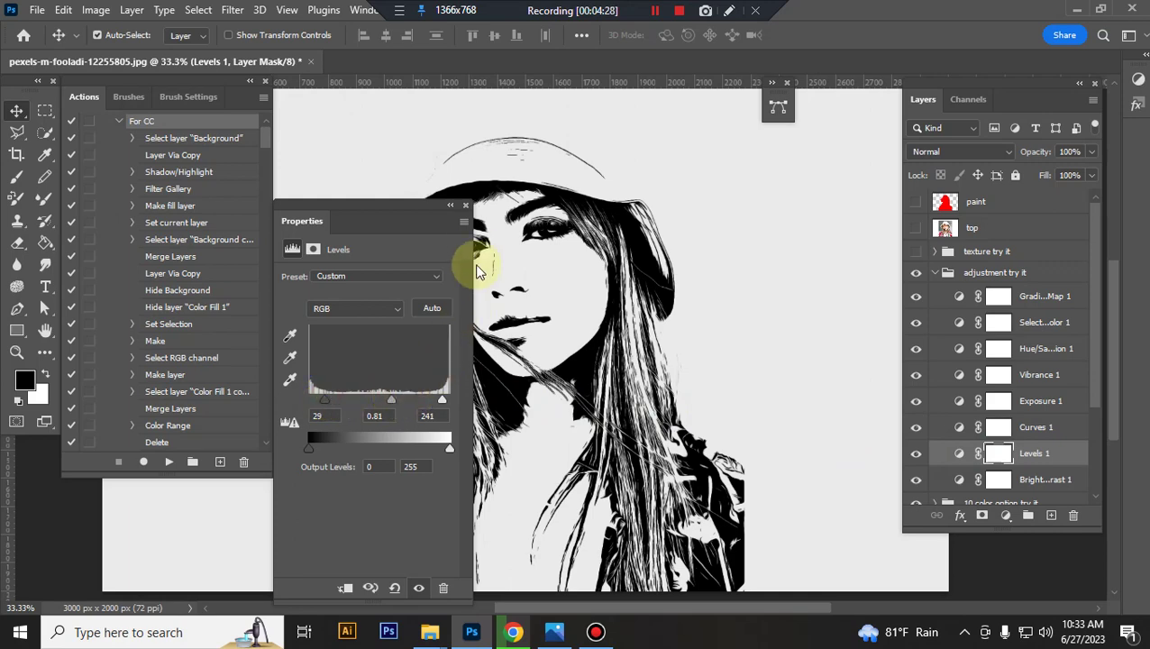
{"action": "left_click", "coordinate": [466, 207]}
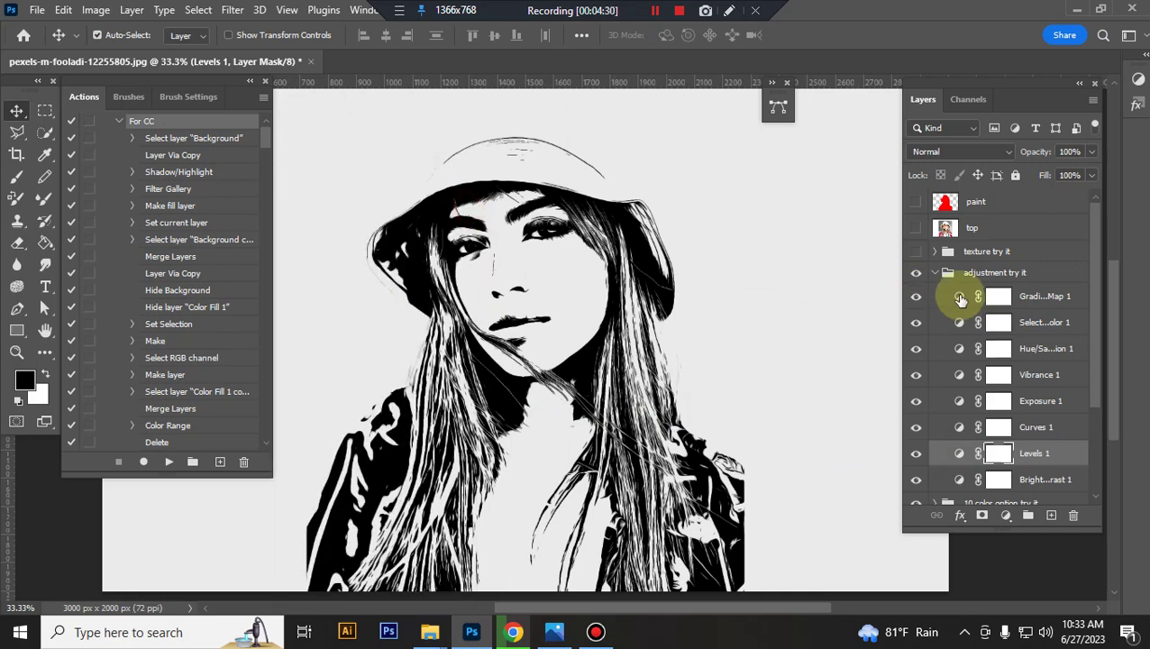
Collapse the adjustment group, expand 10 color option, and preview colours 10, 8 and 7.
{"action": "left_click", "coordinate": [937, 272]}
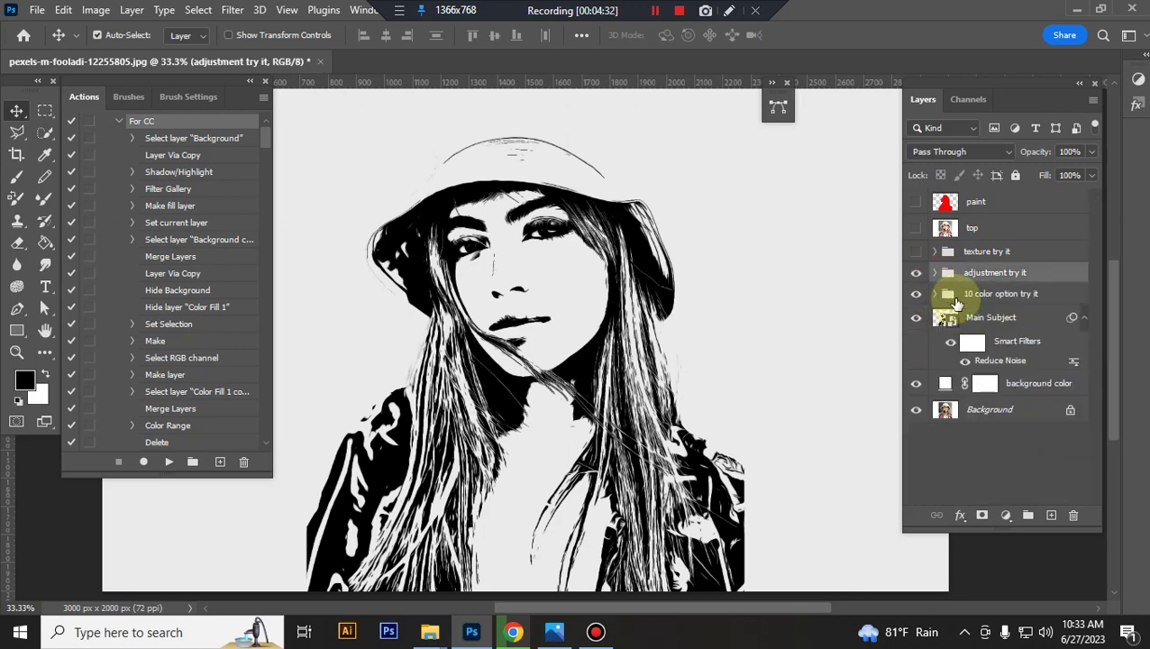
{"action": "left_click", "coordinate": [937, 294]}
{"action": "left_click", "coordinate": [935, 294]}
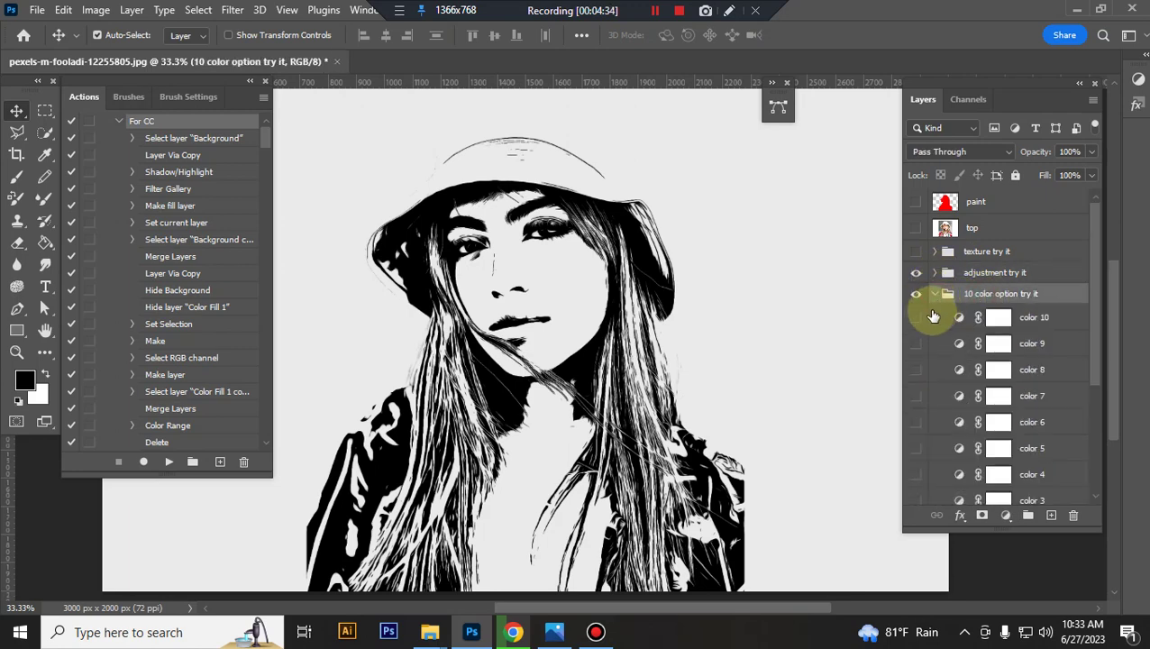
{"action": "left_click", "coordinate": [916, 318]}
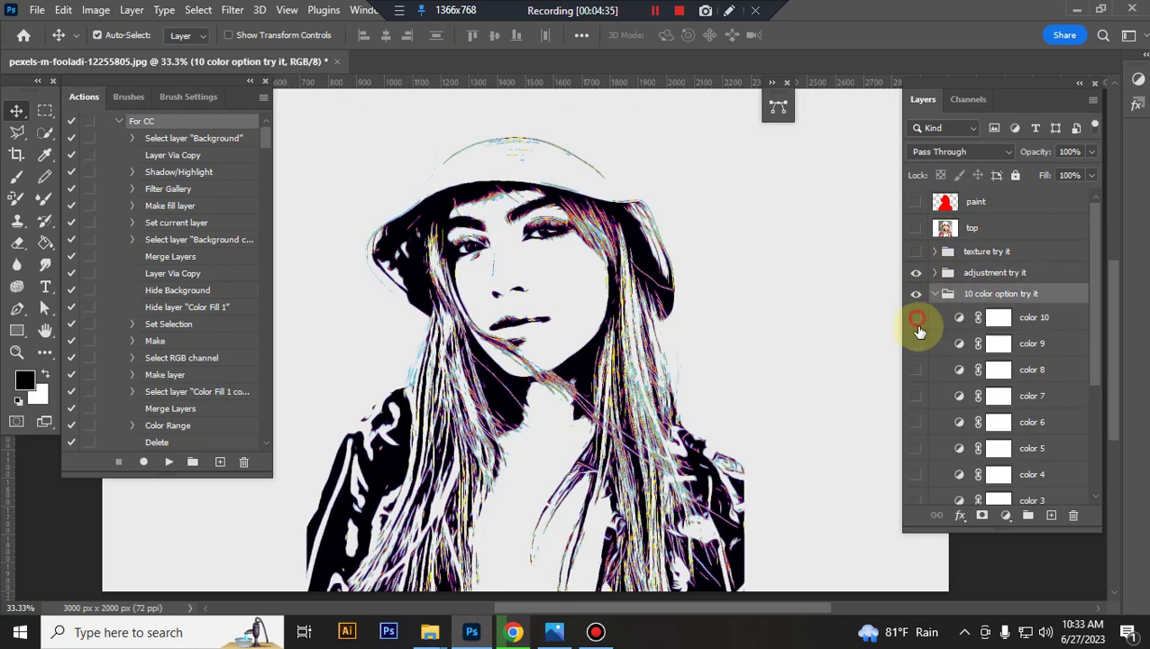
{"action": "left_click", "coordinate": [916, 344]}
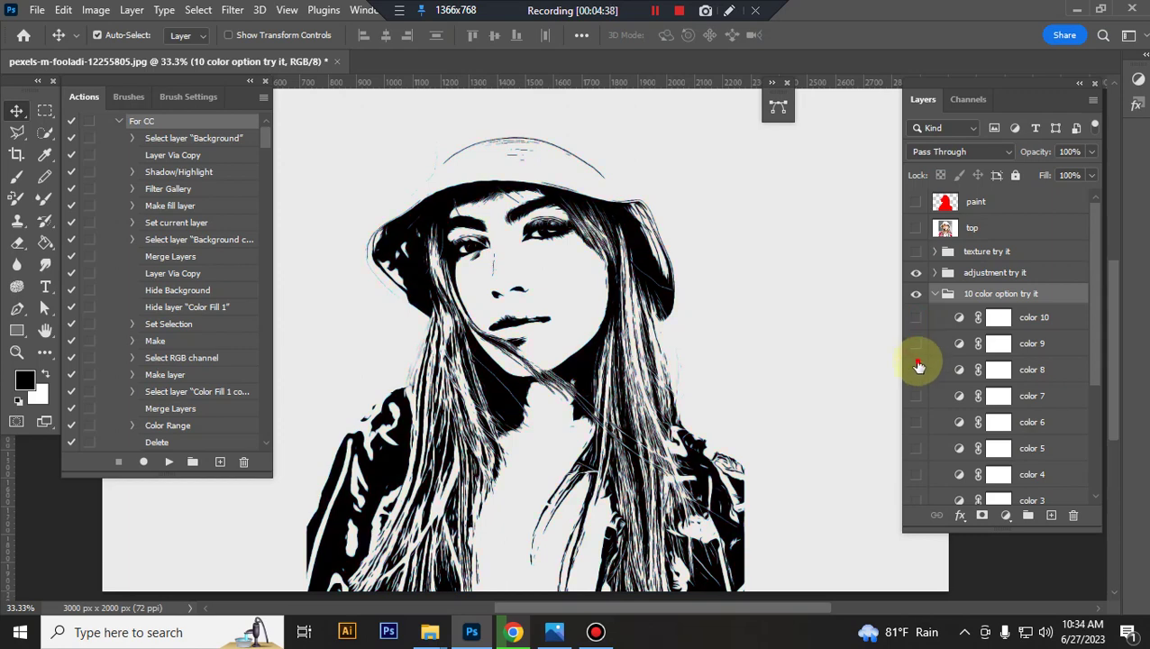
{"action": "left_click", "coordinate": [916, 370]}
{"action": "scroll", "coordinate": [919, 365], "scroll_direction": "down", "scroll_amount": 2}
{"action": "left_click", "coordinate": [917, 320]}
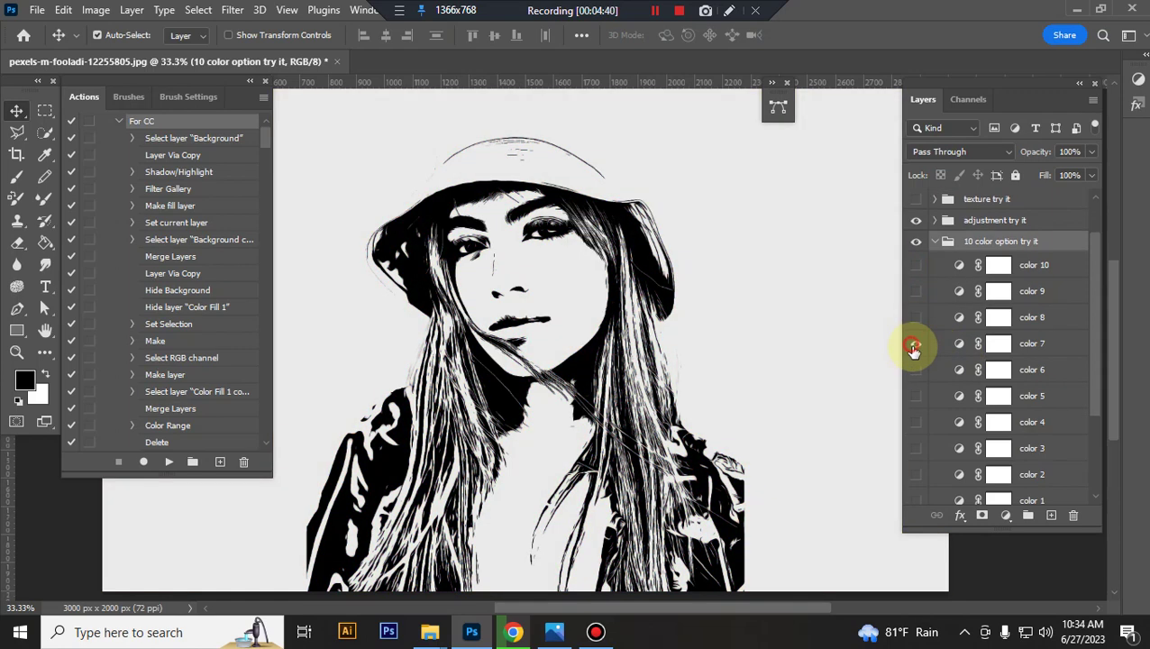
{"action": "left_click", "coordinate": [917, 346]}
{"action": "left_click", "coordinate": [916, 351]}
Preview colours 6 through 1 one at a time, hiding each, then collapse the group.
{"action": "left_click", "coordinate": [917, 370]}
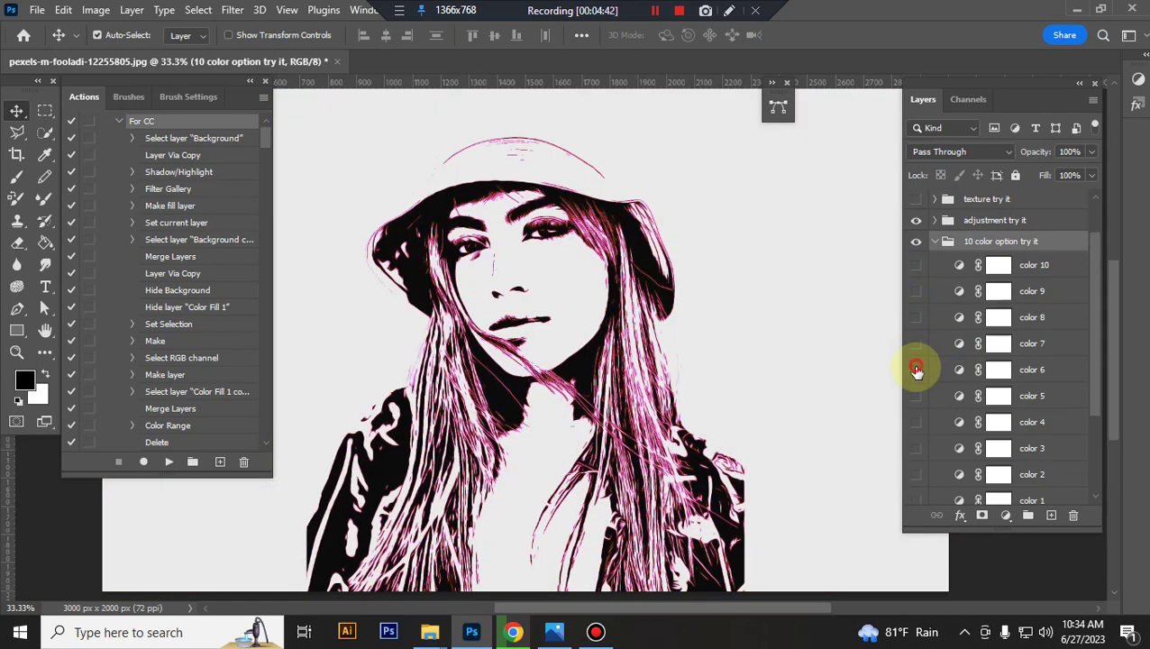
{"action": "left_click", "coordinate": [915, 370]}
{"action": "left_click", "coordinate": [917, 396]}
{"action": "left_click", "coordinate": [917, 396]}
{"action": "left_click", "coordinate": [915, 422]}
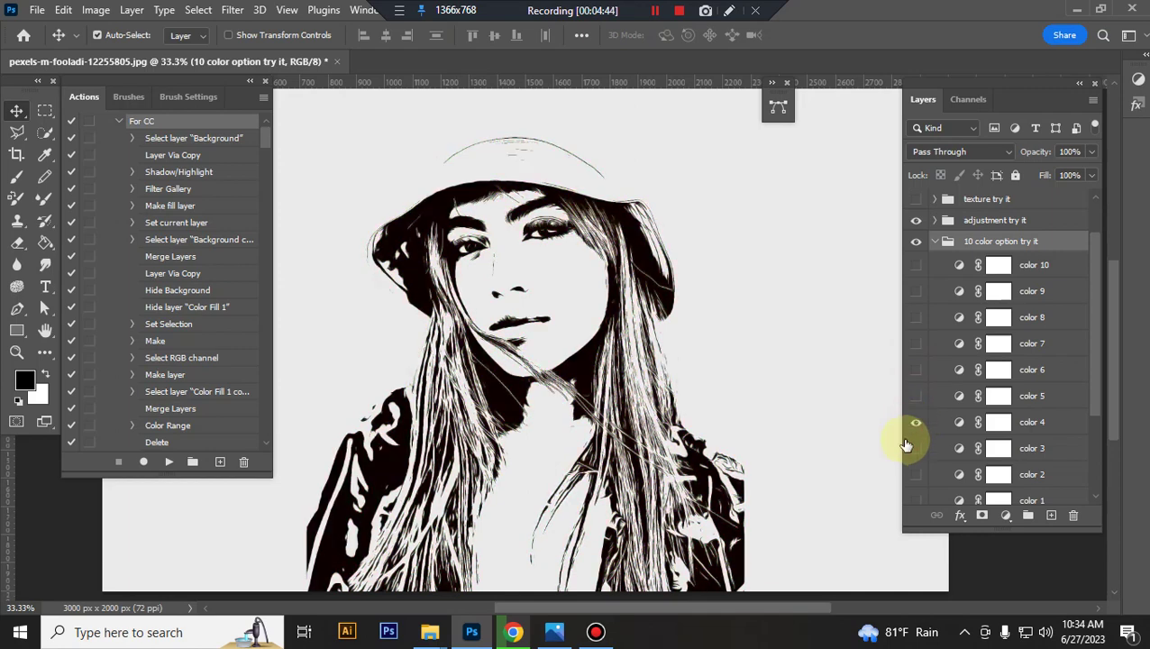
{"action": "left_click", "coordinate": [916, 422]}
{"action": "left_click", "coordinate": [915, 447]}
{"action": "scroll", "coordinate": [916, 433], "scroll_direction": "down", "scroll_amount": 3}
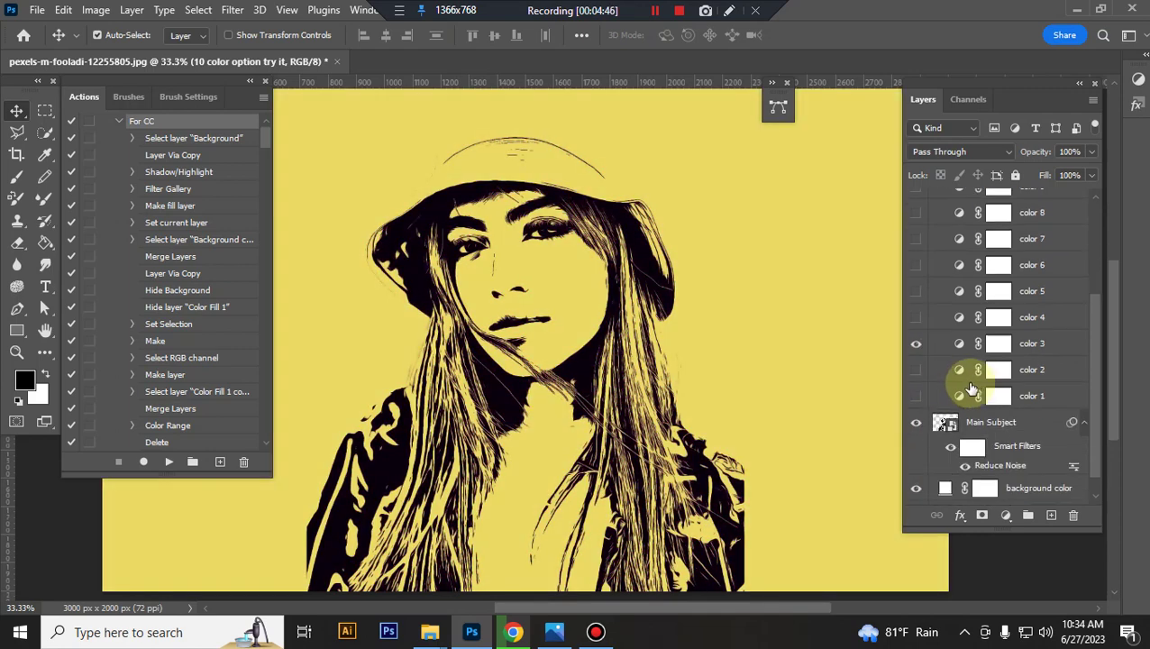
{"action": "left_click", "coordinate": [917, 346]}
{"action": "left_click", "coordinate": [915, 370]}
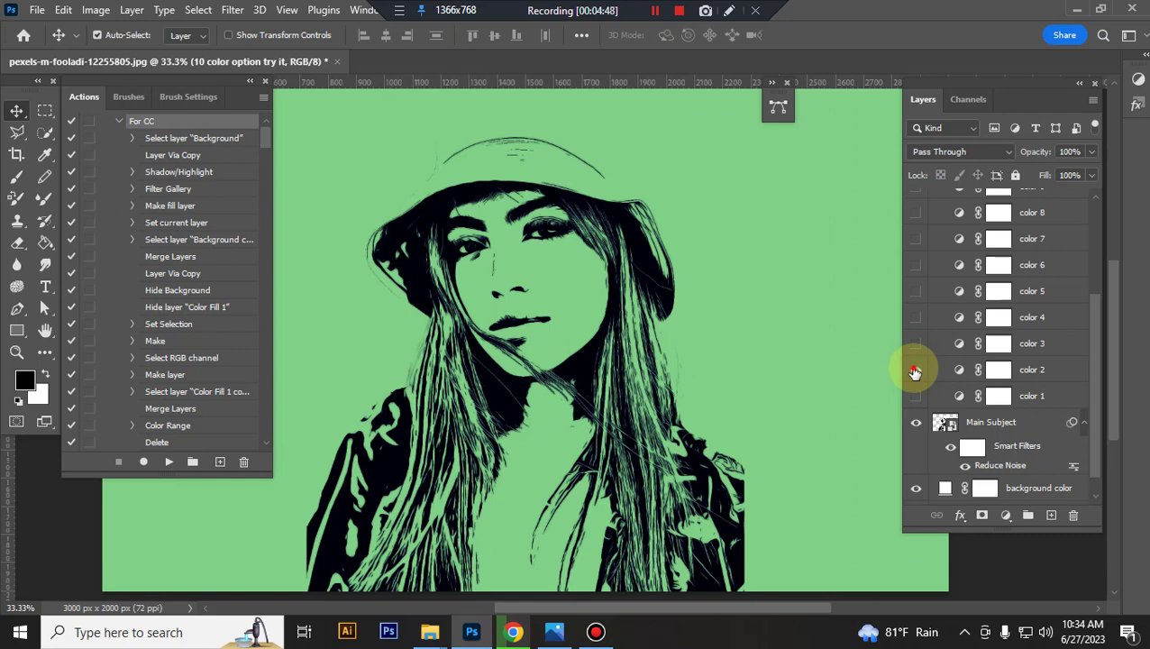
{"action": "left_click", "coordinate": [915, 370]}
{"action": "left_click", "coordinate": [916, 395]}
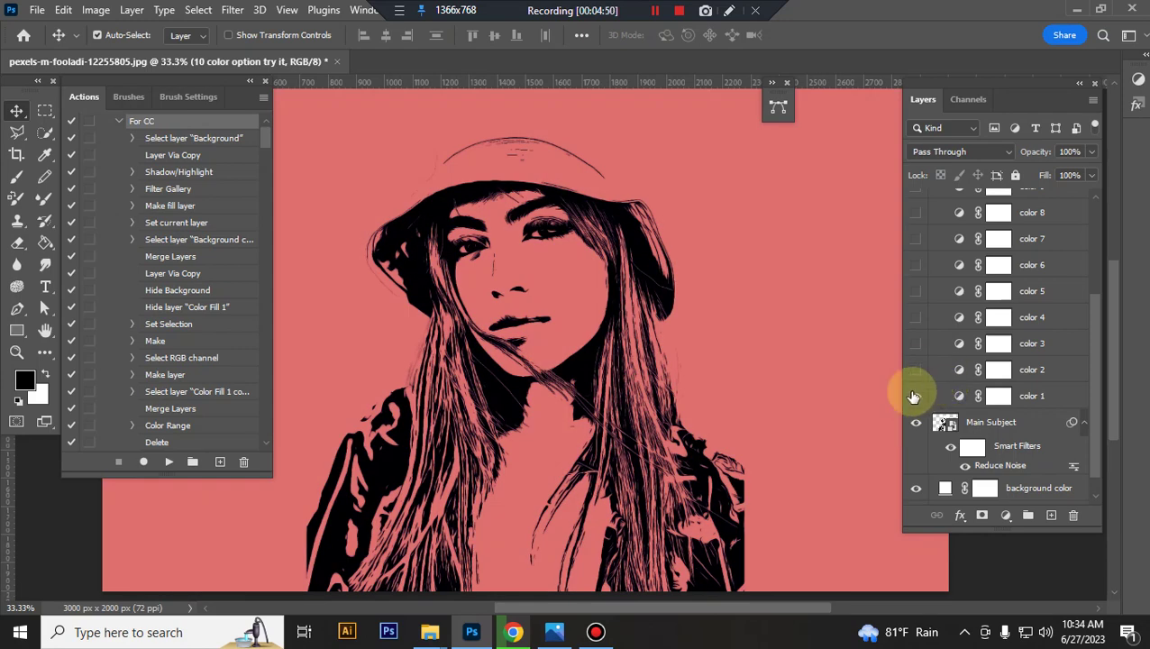
{"action": "left_click", "coordinate": [916, 396]}
{"action": "scroll", "coordinate": [958, 360], "scroll_direction": "up", "scroll_amount": 3}
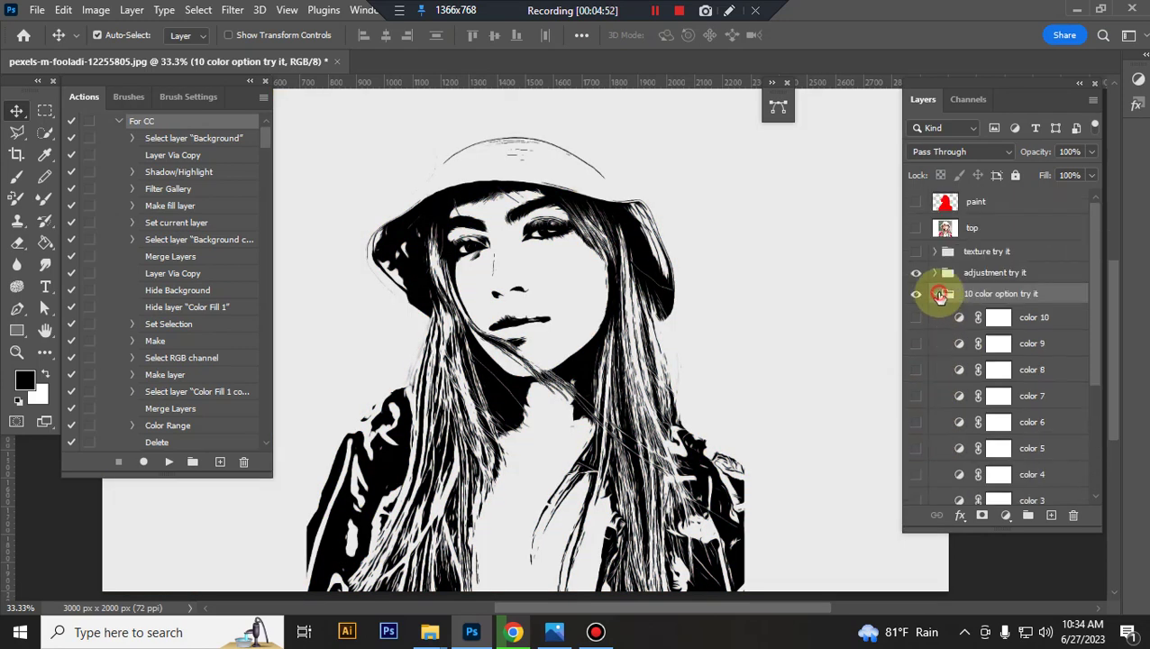
{"action": "left_click", "coordinate": [935, 293]}
{"action": "left_click", "coordinate": [1008, 318]}
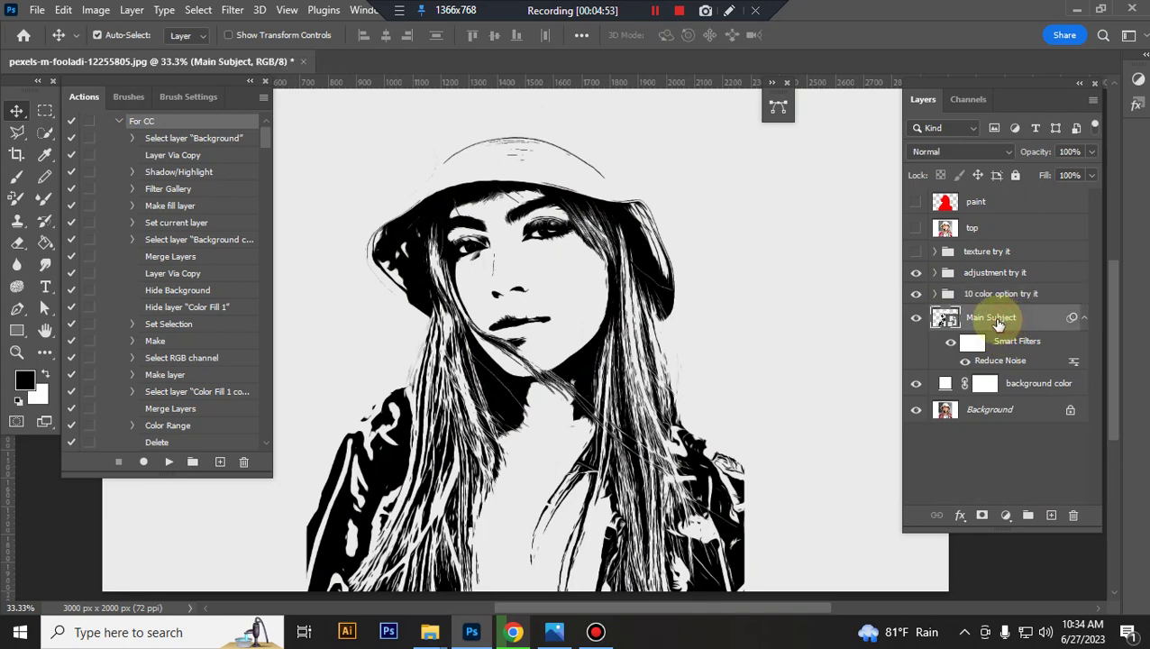
{"action": "left_click", "coordinate": [918, 321]}
{"action": "left_click", "coordinate": [917, 322]}
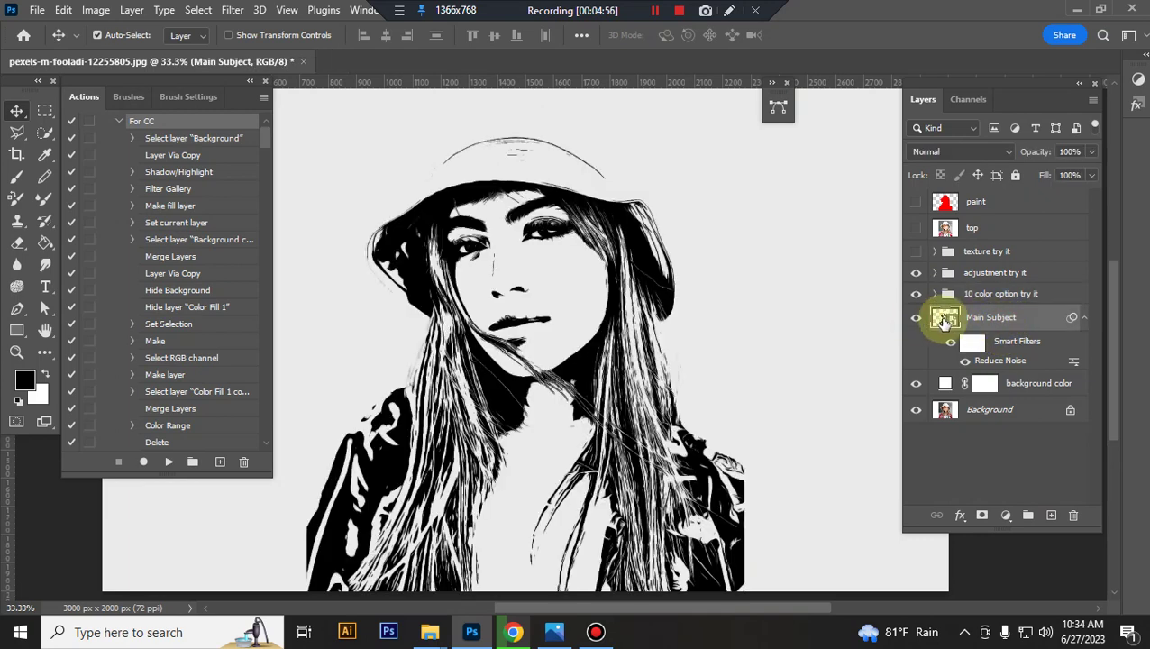
{"action": "left_click", "coordinate": [917, 321]}
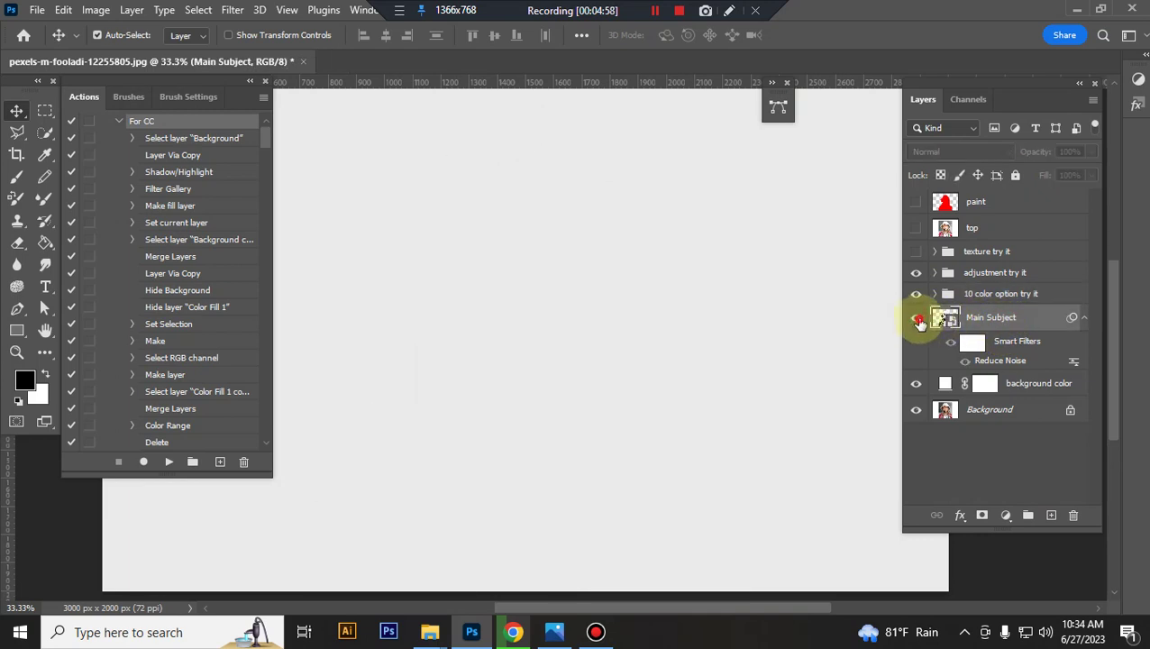
{"action": "left_click", "coordinate": [918, 320]}
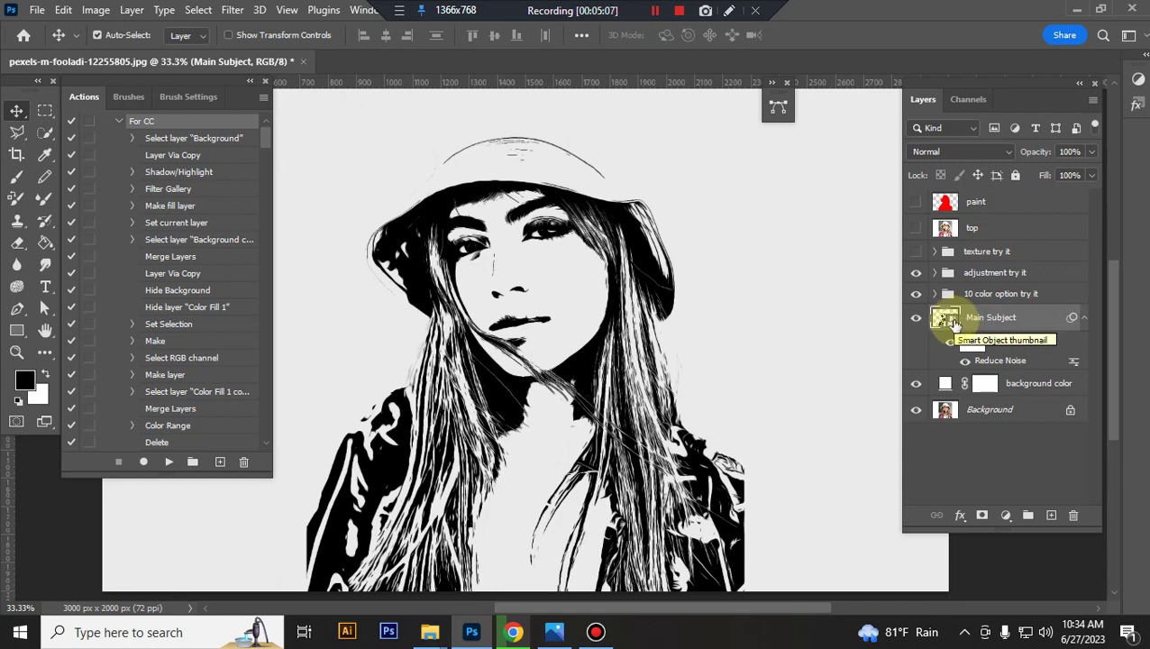
In the Main Subject smart object, raise the Threshold level from 128 to 147, then close the document.
{"action": "left_click", "coordinate": [953, 322]}
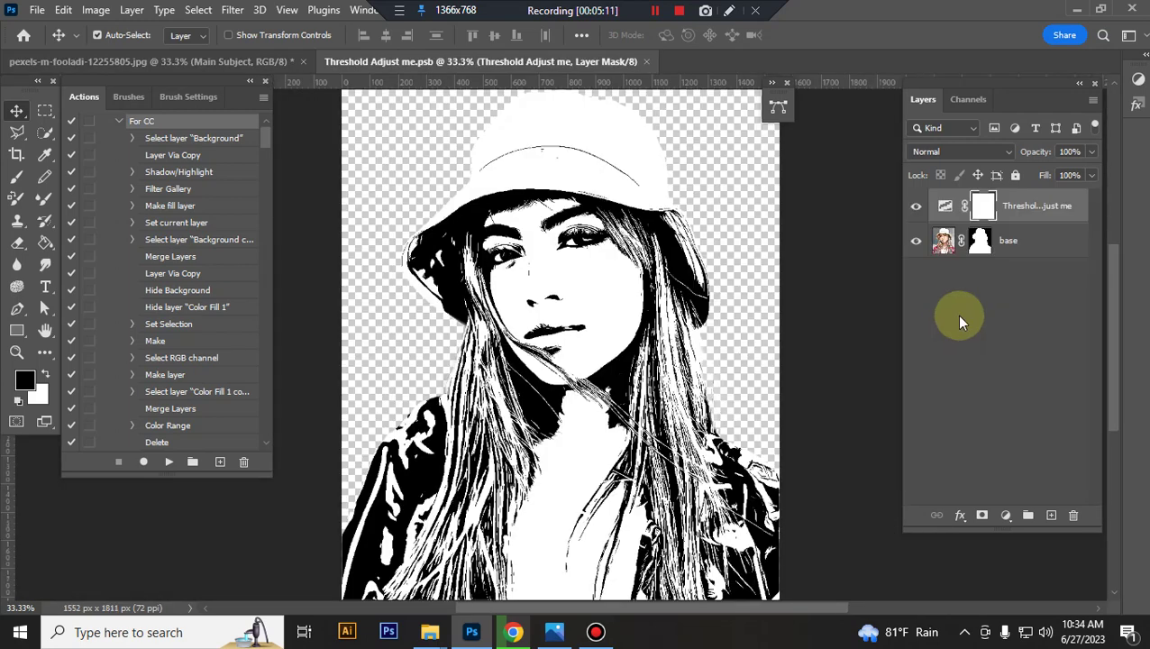
{"action": "double_click", "coordinate": [944, 206]}
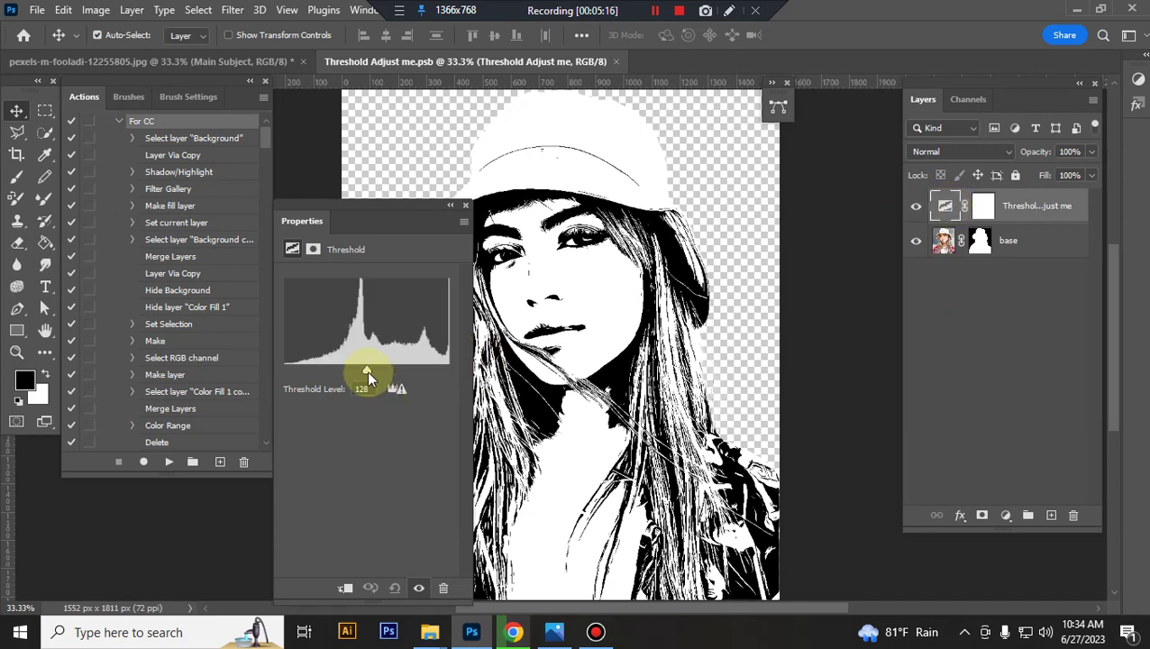
{"action": "left_click_drag", "start_coordinate": [367, 373], "coordinate": [378, 374]}
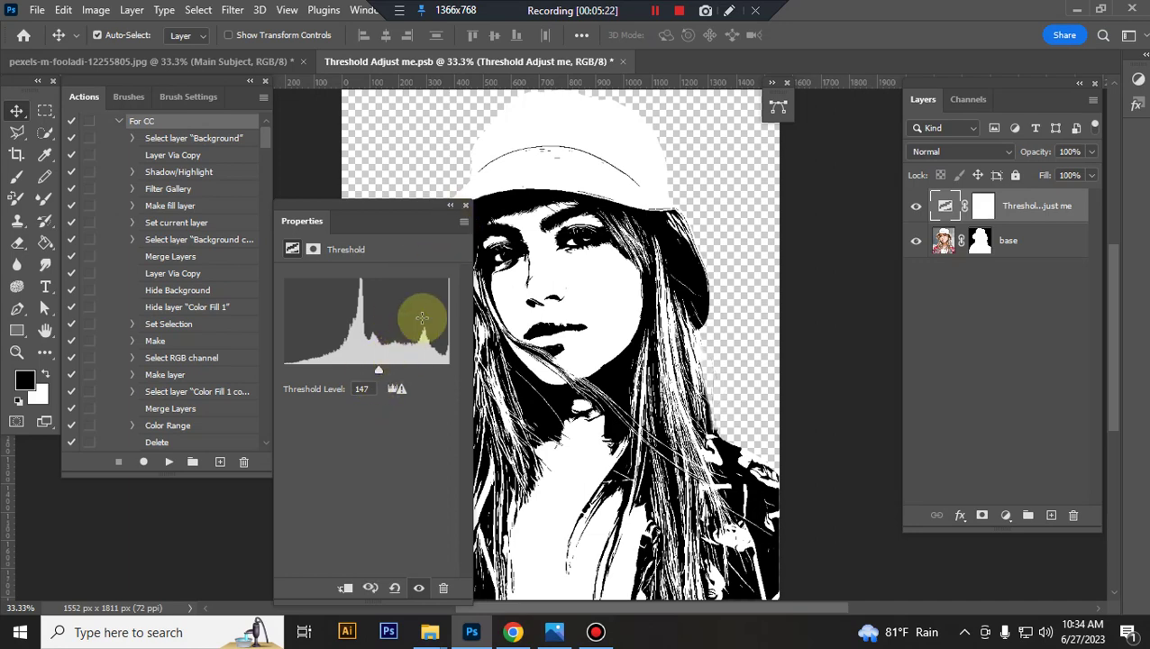
{"action": "left_click", "coordinate": [466, 208]}
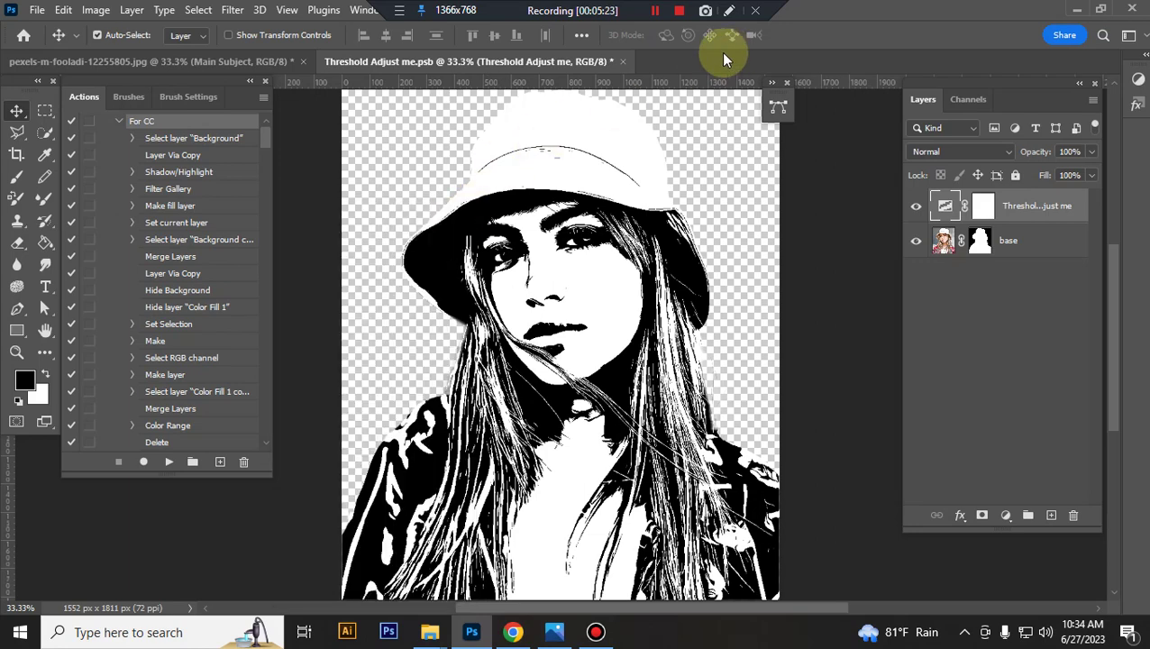
{"action": "left_click", "coordinate": [625, 61]}
Save Threshold Adjust me.psb and check the darker 147-threshold tracing in the portrait.
{"action": "left_click", "coordinate": [519, 247]}
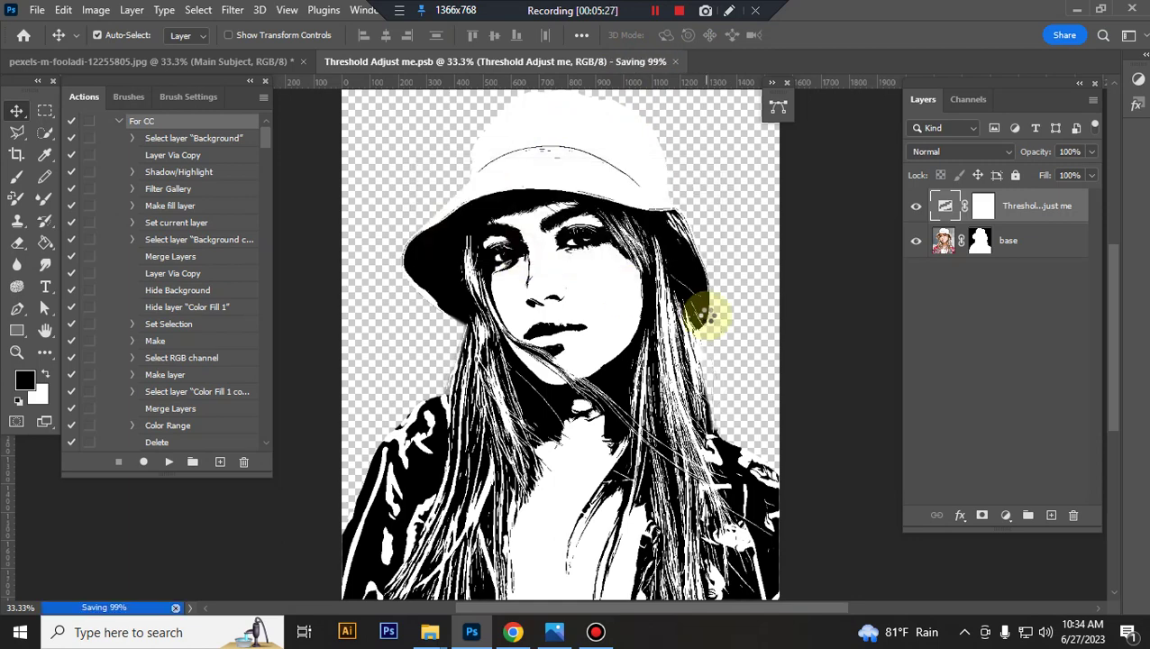
{"action": "scroll", "coordinate": [694, 334], "scroll_direction": "down", "scroll_amount": 3}
{"action": "scroll", "coordinate": [766, 370], "scroll_direction": "down", "scroll_amount": 1}
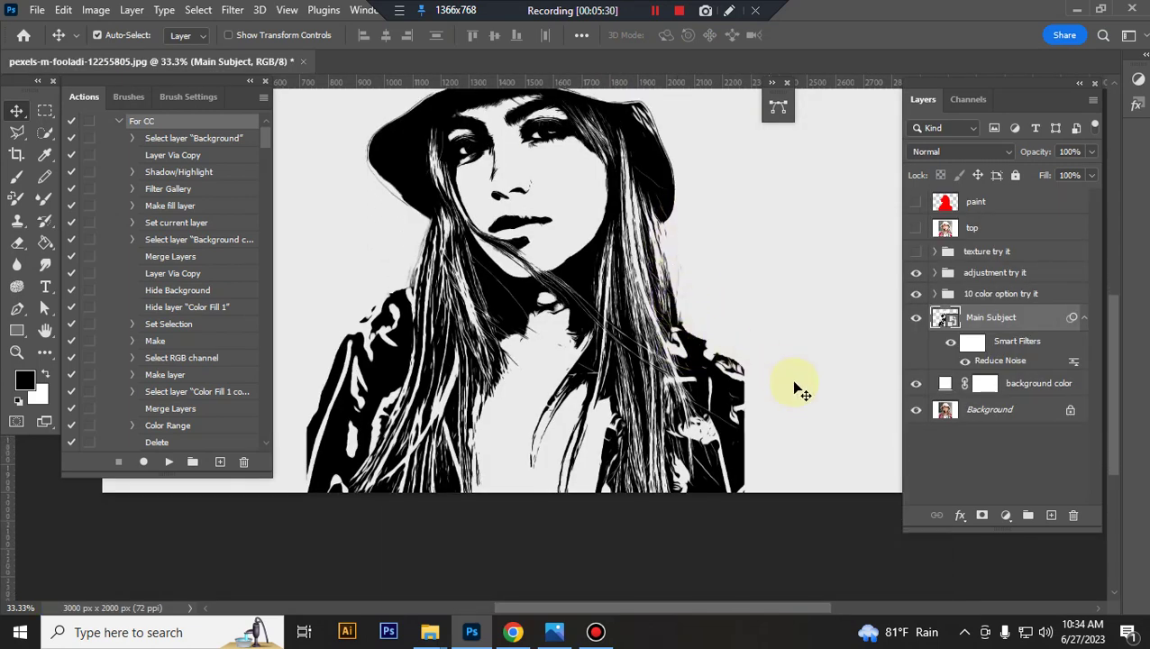
{"action": "scroll", "coordinate": [797, 389], "scroll_direction": "up", "scroll_amount": 2}
{"action": "scroll", "coordinate": [802, 395], "scroll_direction": "up", "scroll_amount": 2}
{"action": "scroll", "coordinate": [798, 393], "scroll_direction": "down", "scroll_amount": 2}
{"action": "scroll", "coordinate": [799, 393], "scroll_direction": "up", "scroll_amount": 1}
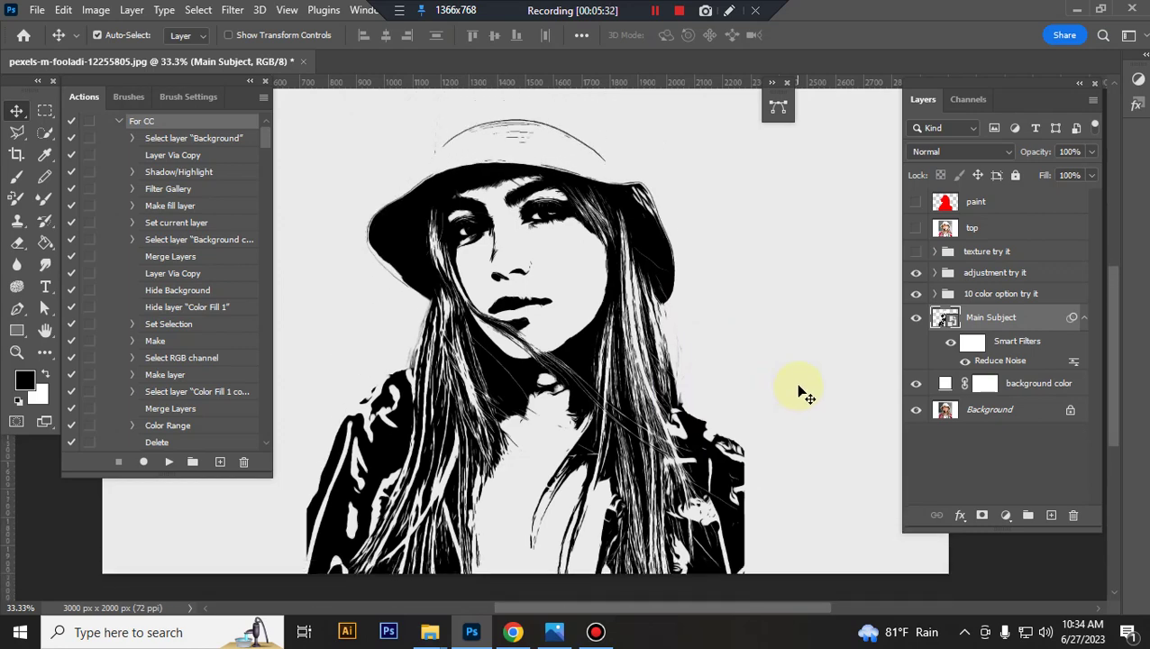
{"action": "scroll", "coordinate": [799, 393], "scroll_direction": "up", "scroll_amount": 1}
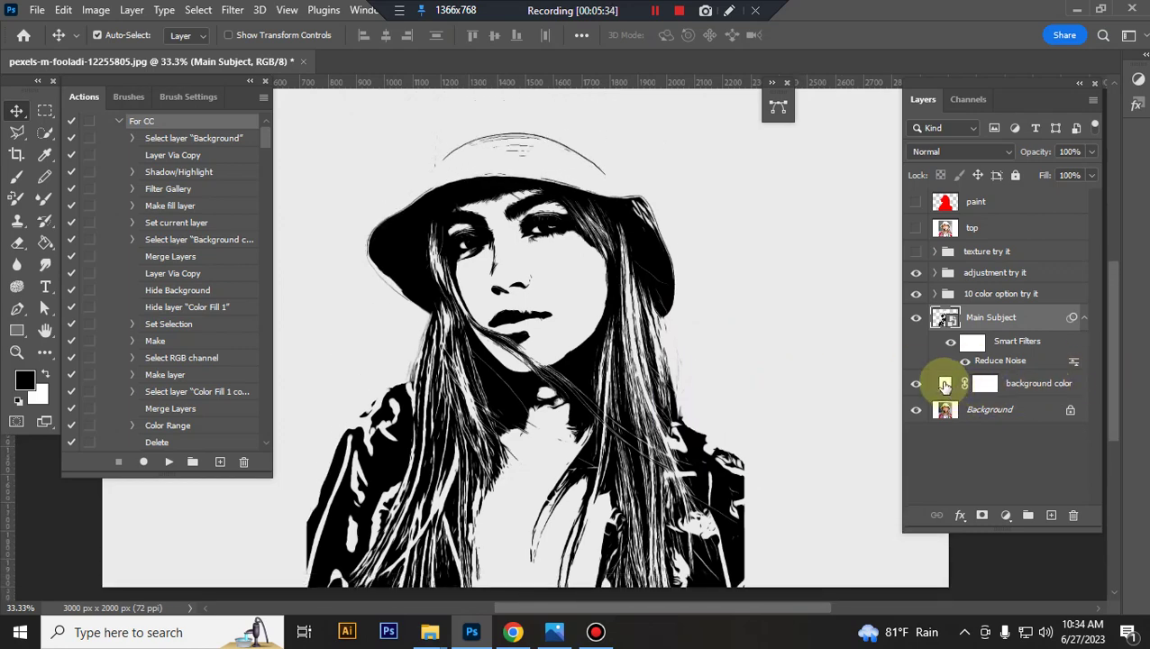